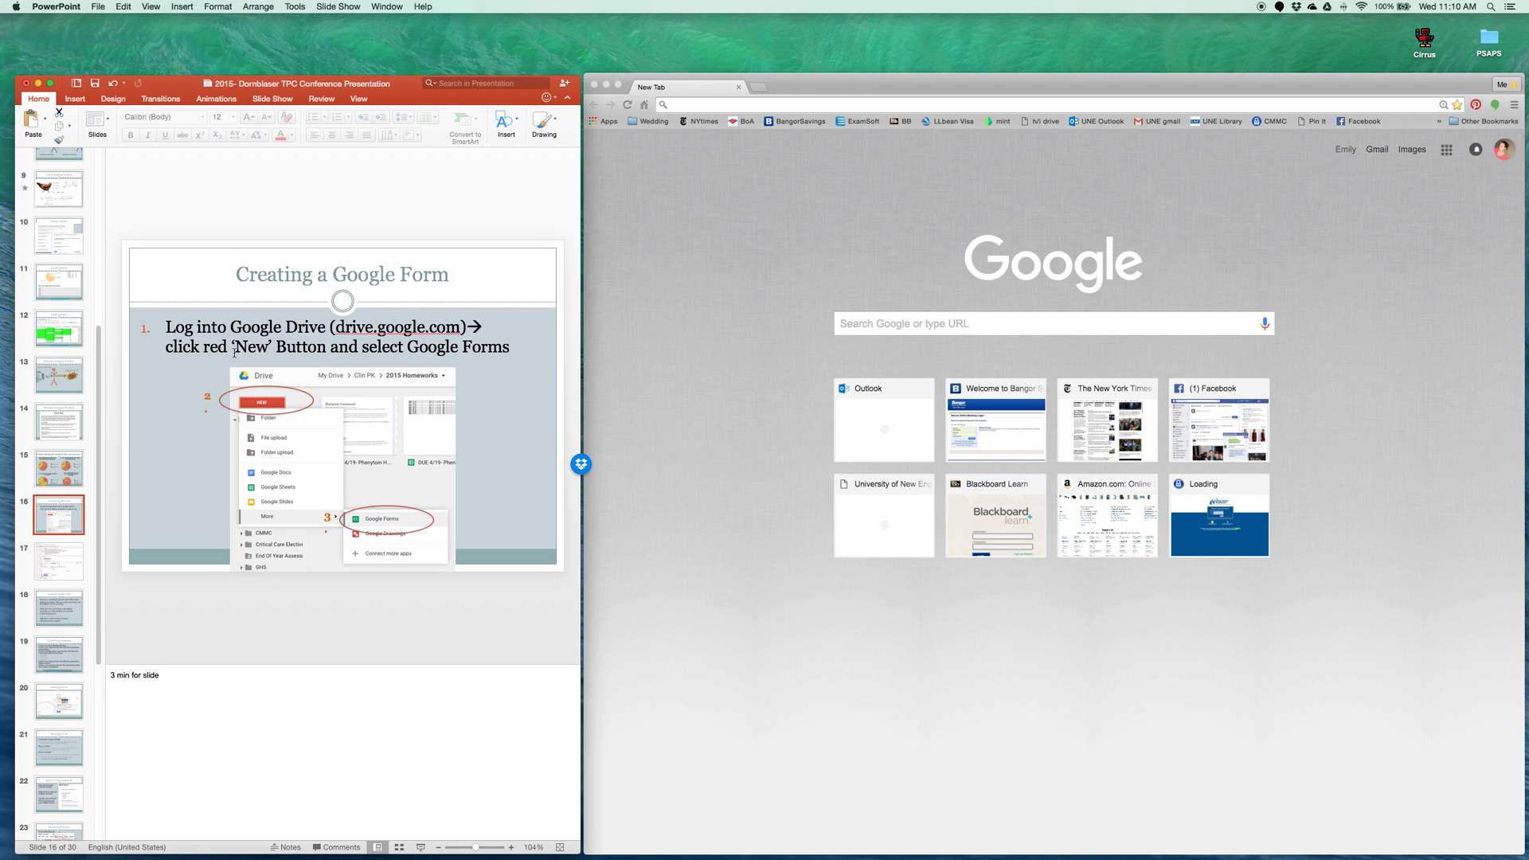
# In Chrome, switch to the university Google account
pyautogui.click(1501, 154)
pyautogui.click(1501, 153)
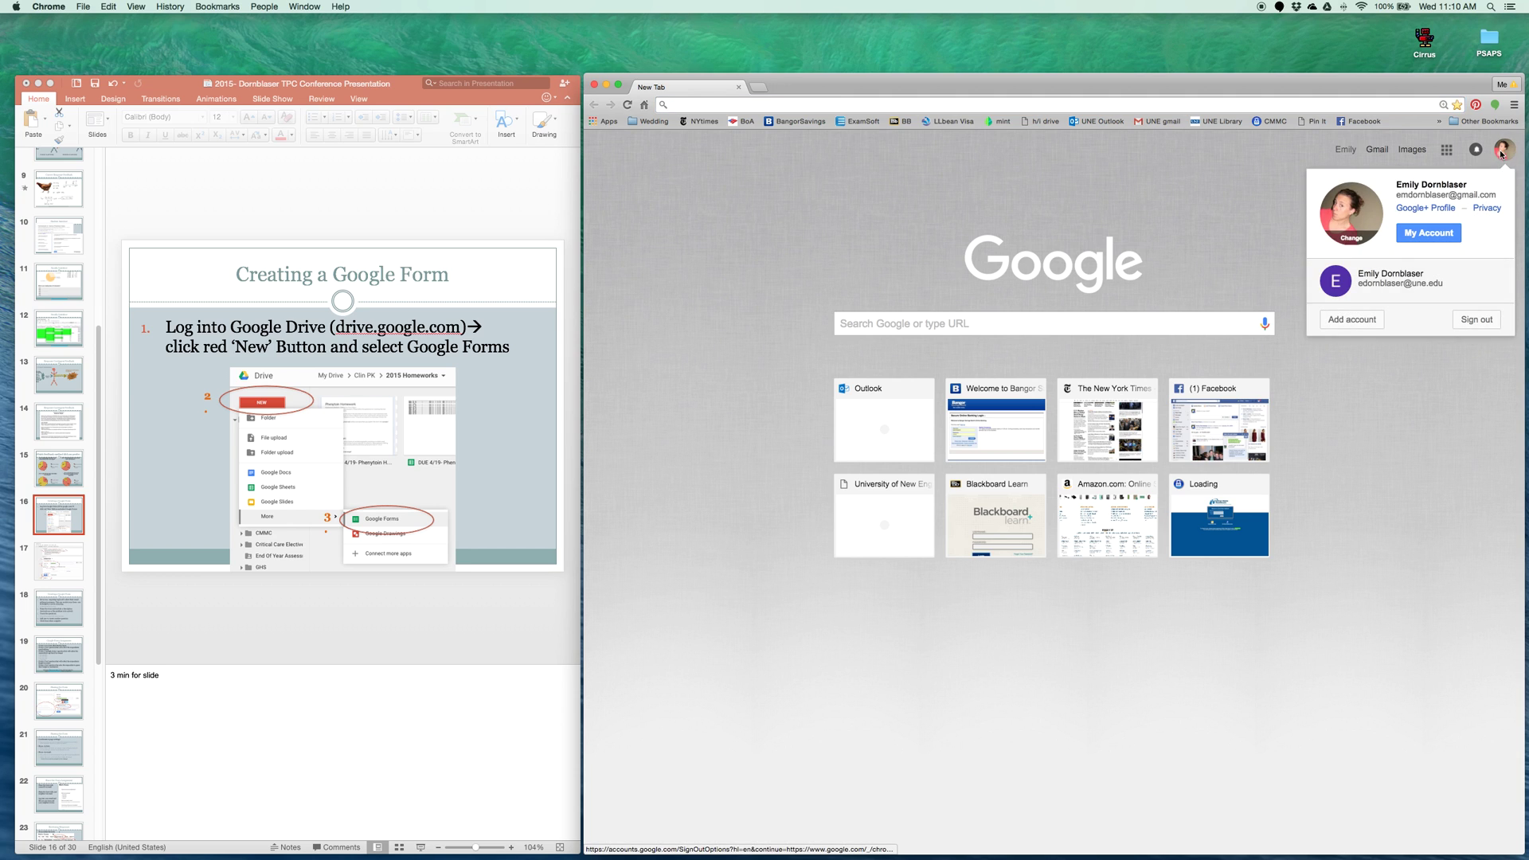
pyautogui.click(1426, 284)
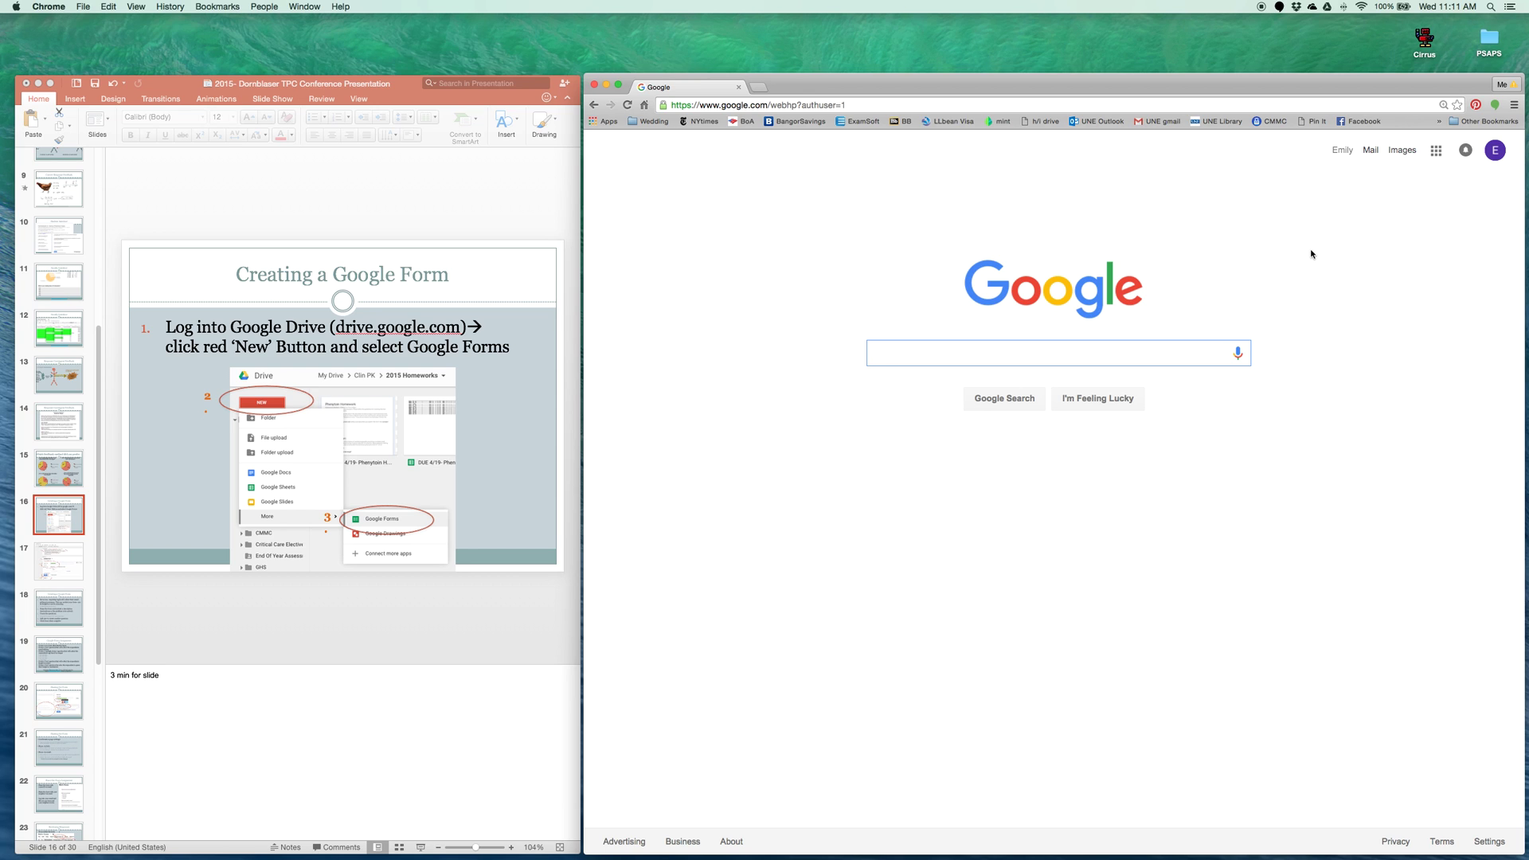
# Open Google Drive and create a new Google Form from New > More
pyautogui.click(1437, 151)
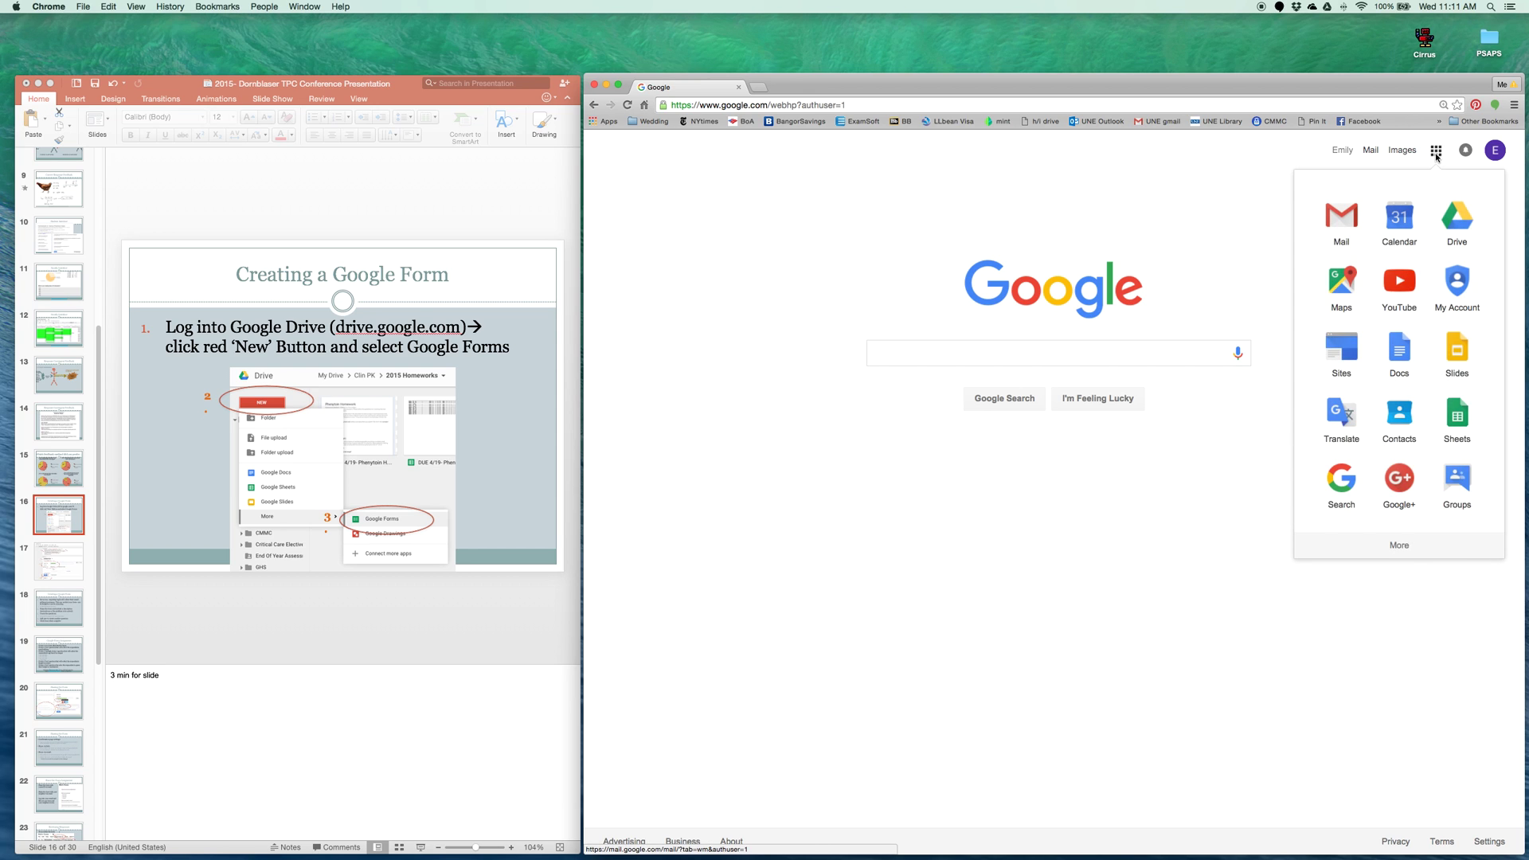
pyautogui.click(1458, 217)
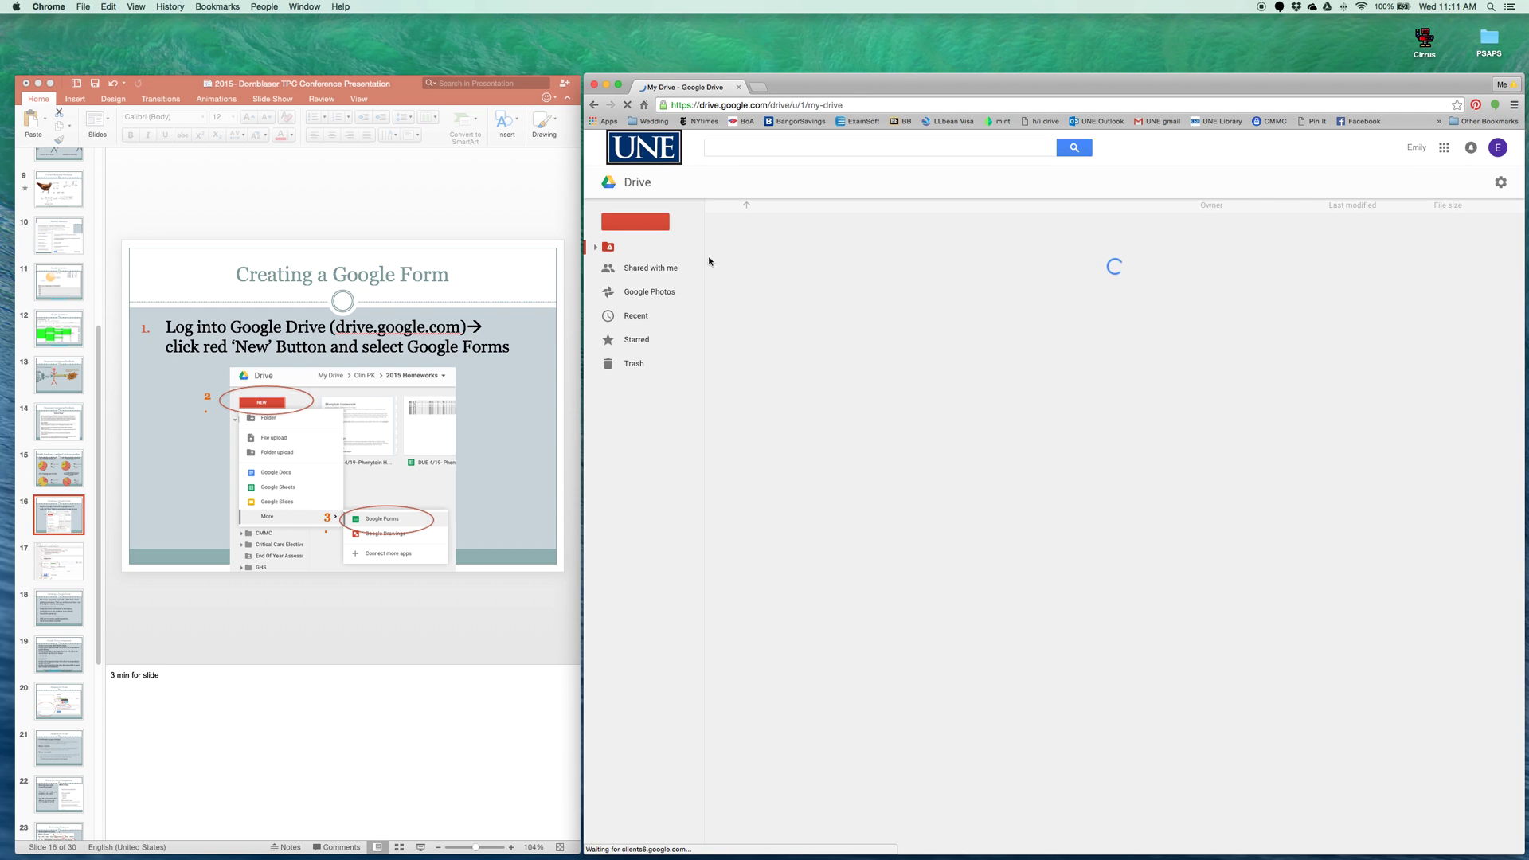
pyautogui.click(642, 225)
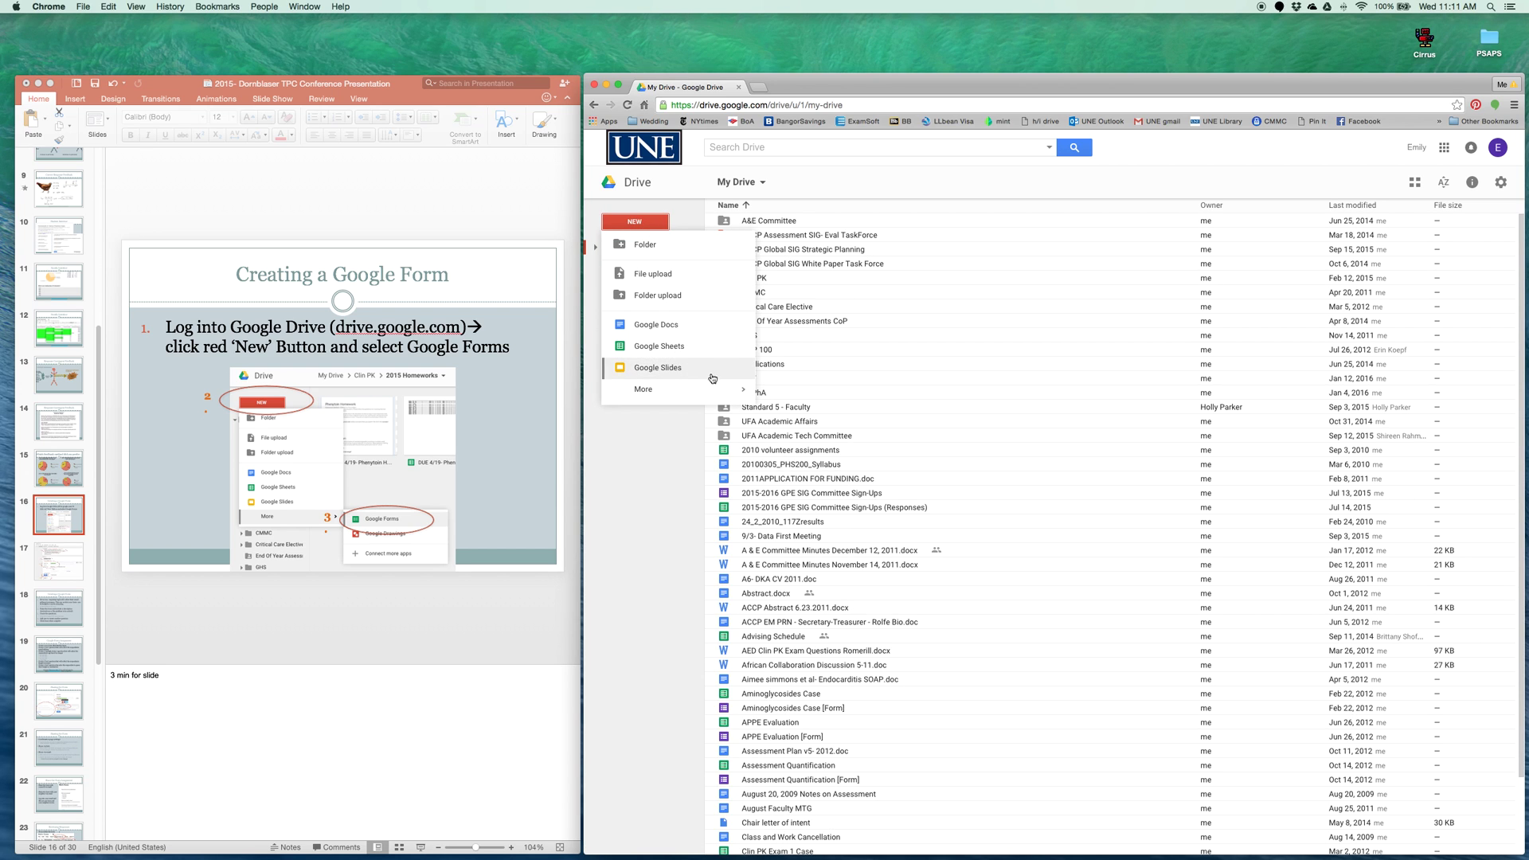
pyautogui.moveTo(729, 388)
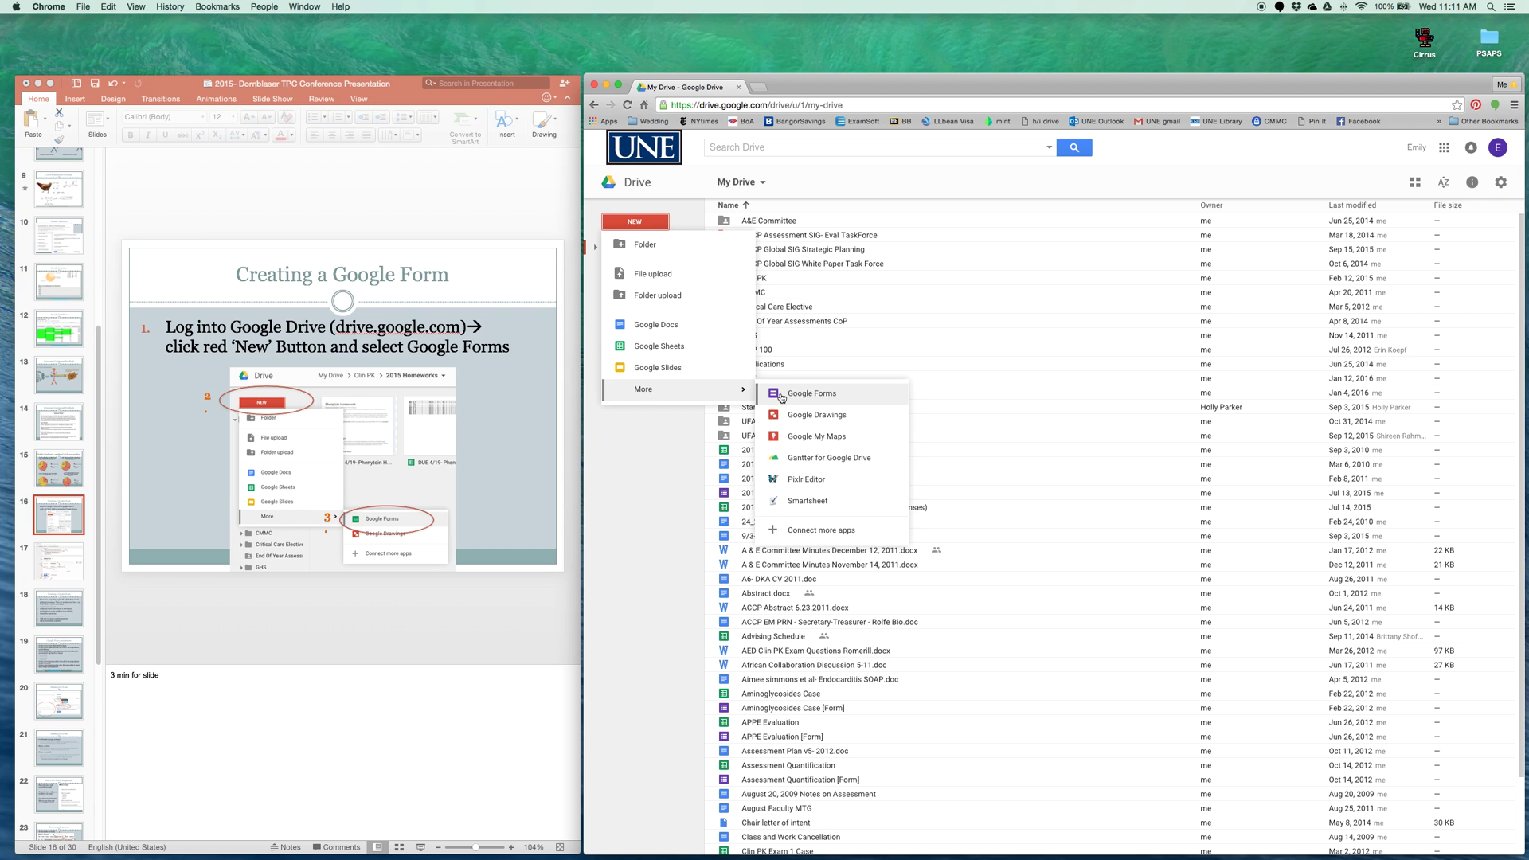
pyautogui.click(781, 395)
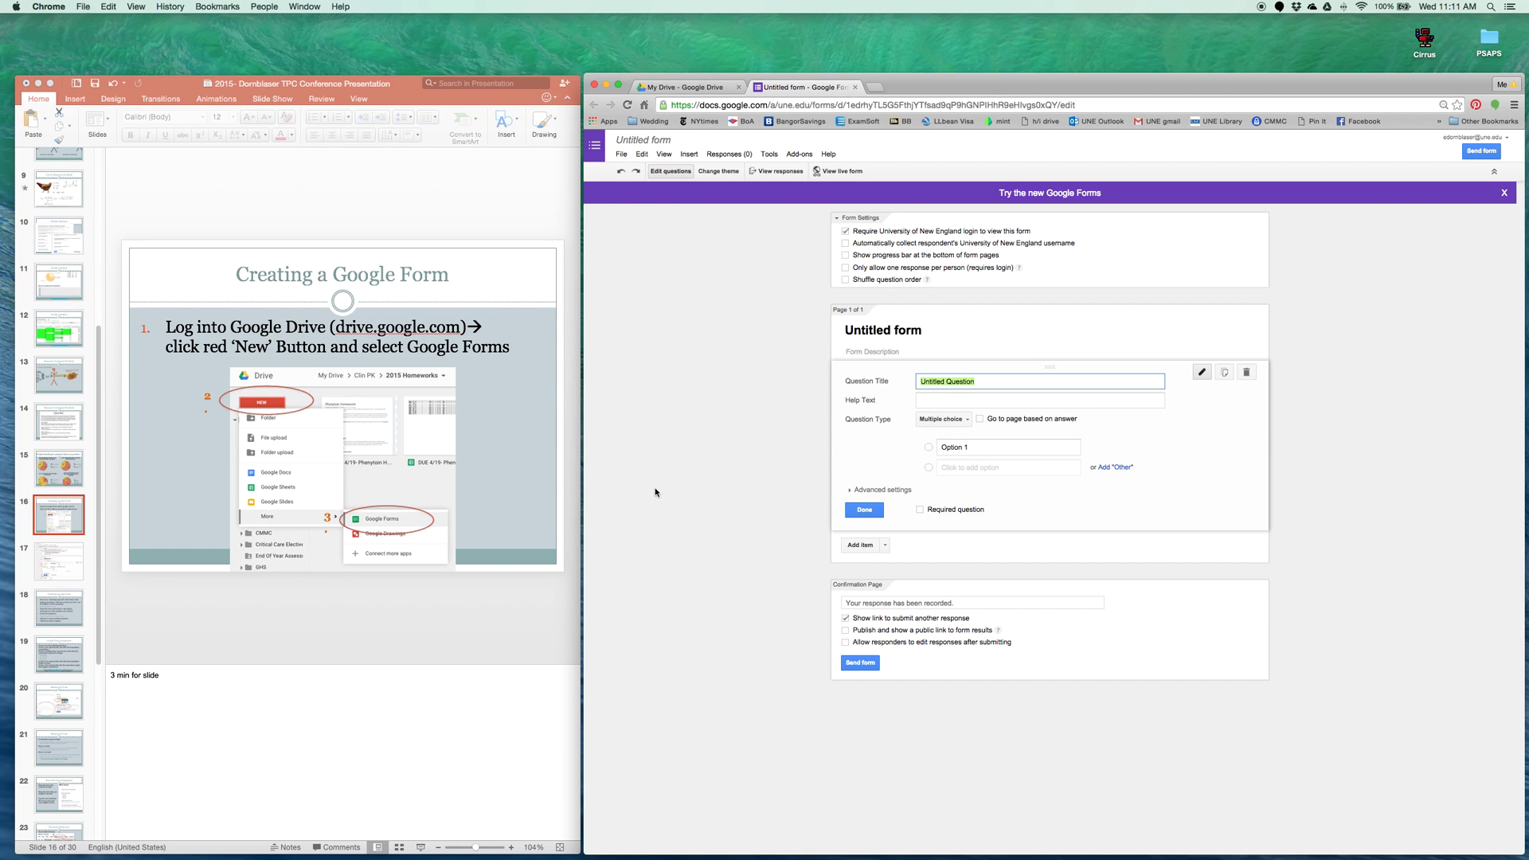
# Review the form-editor slide, then enable collecting respondents' University of New England usernames
pyautogui.click(82, 570)
pyautogui.click(66, 567)
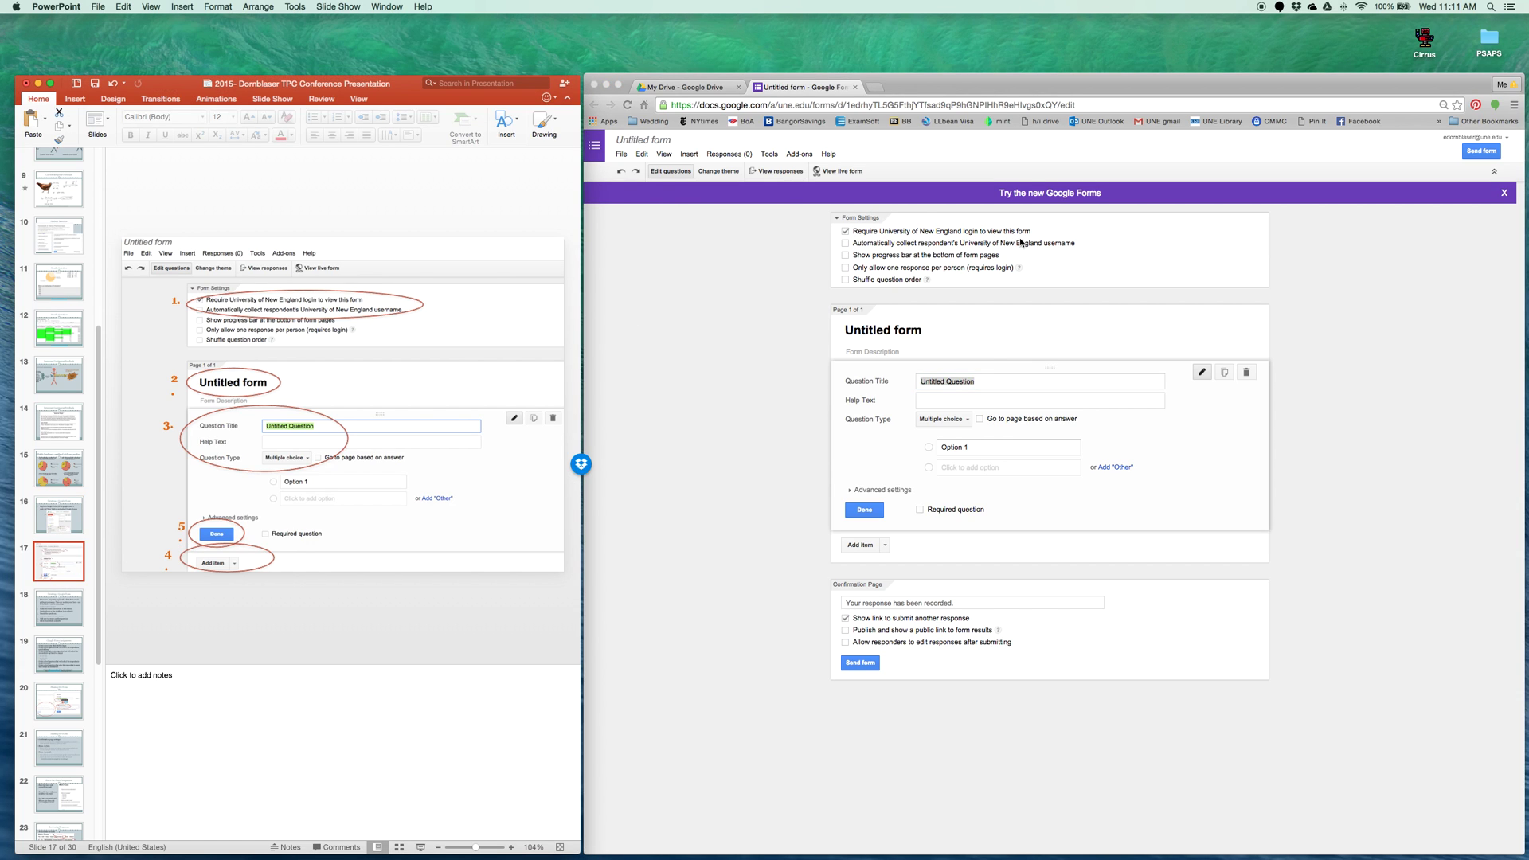
pyautogui.click(845, 244)
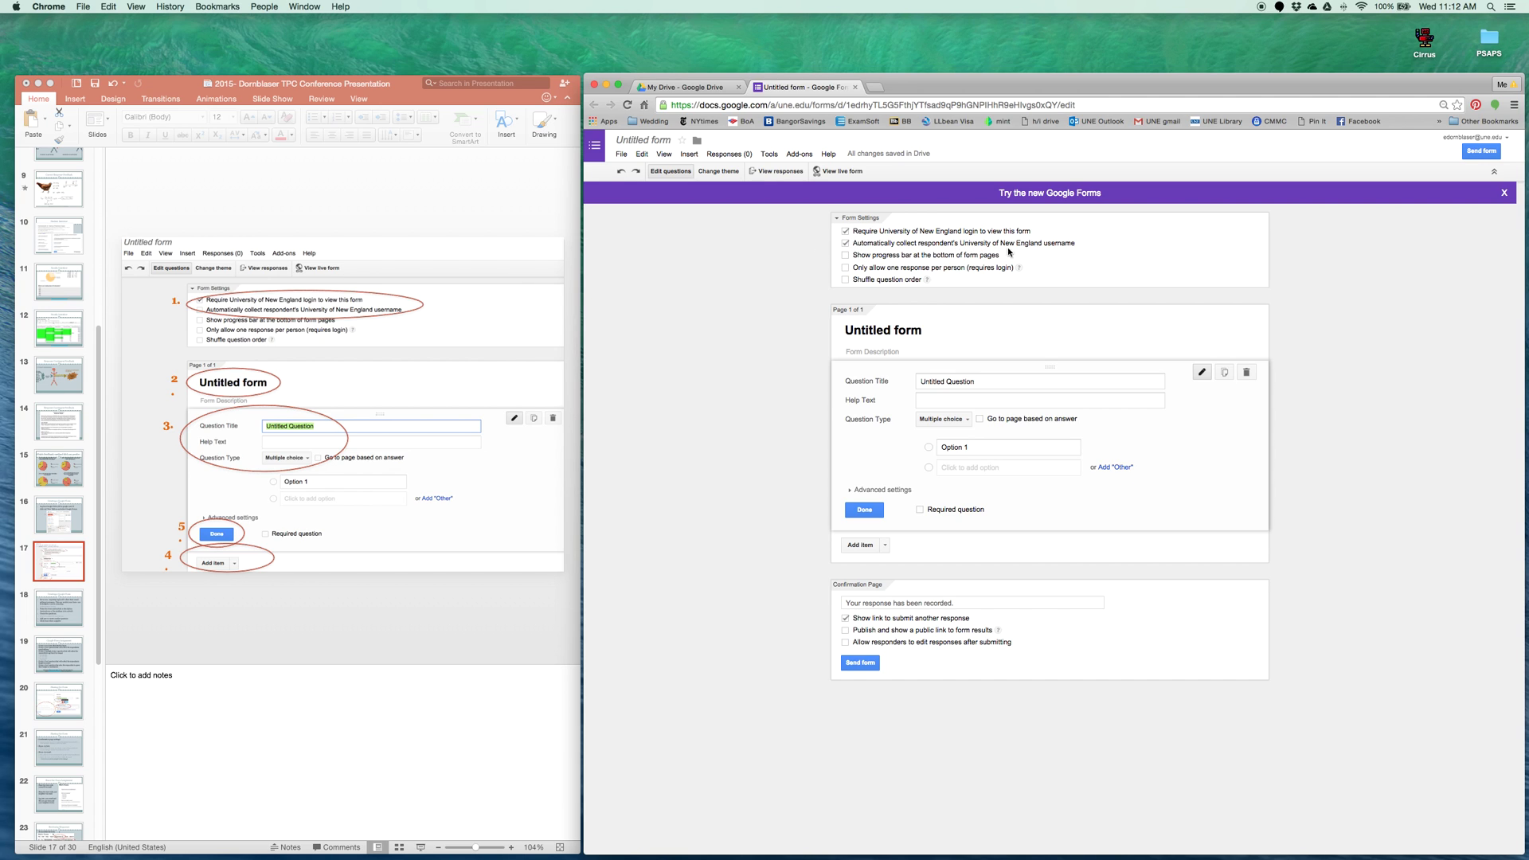
pyautogui.click(936, 329)
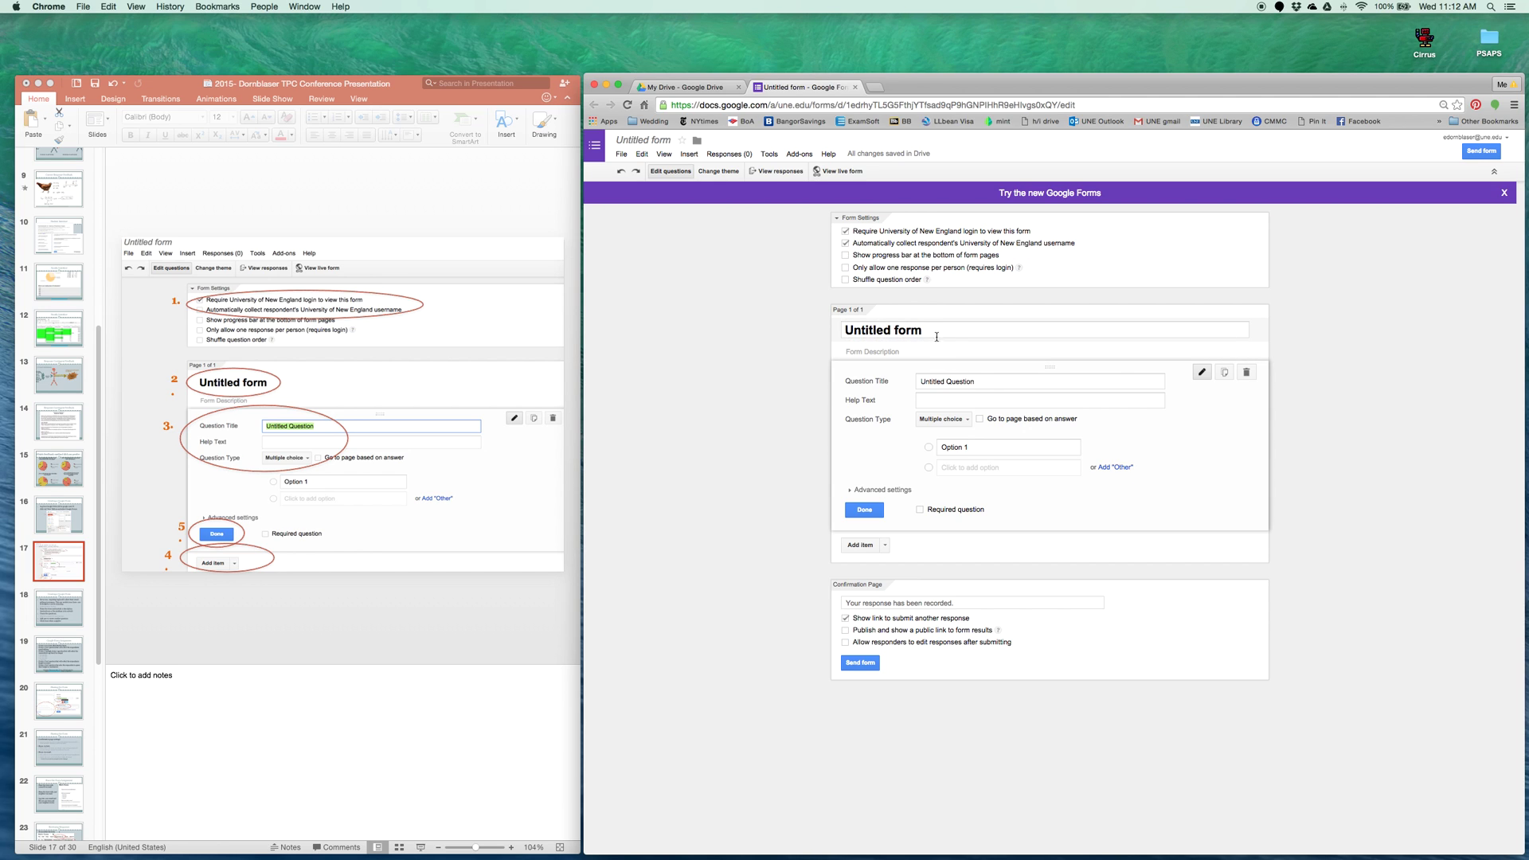
pyautogui.click(964, 382)
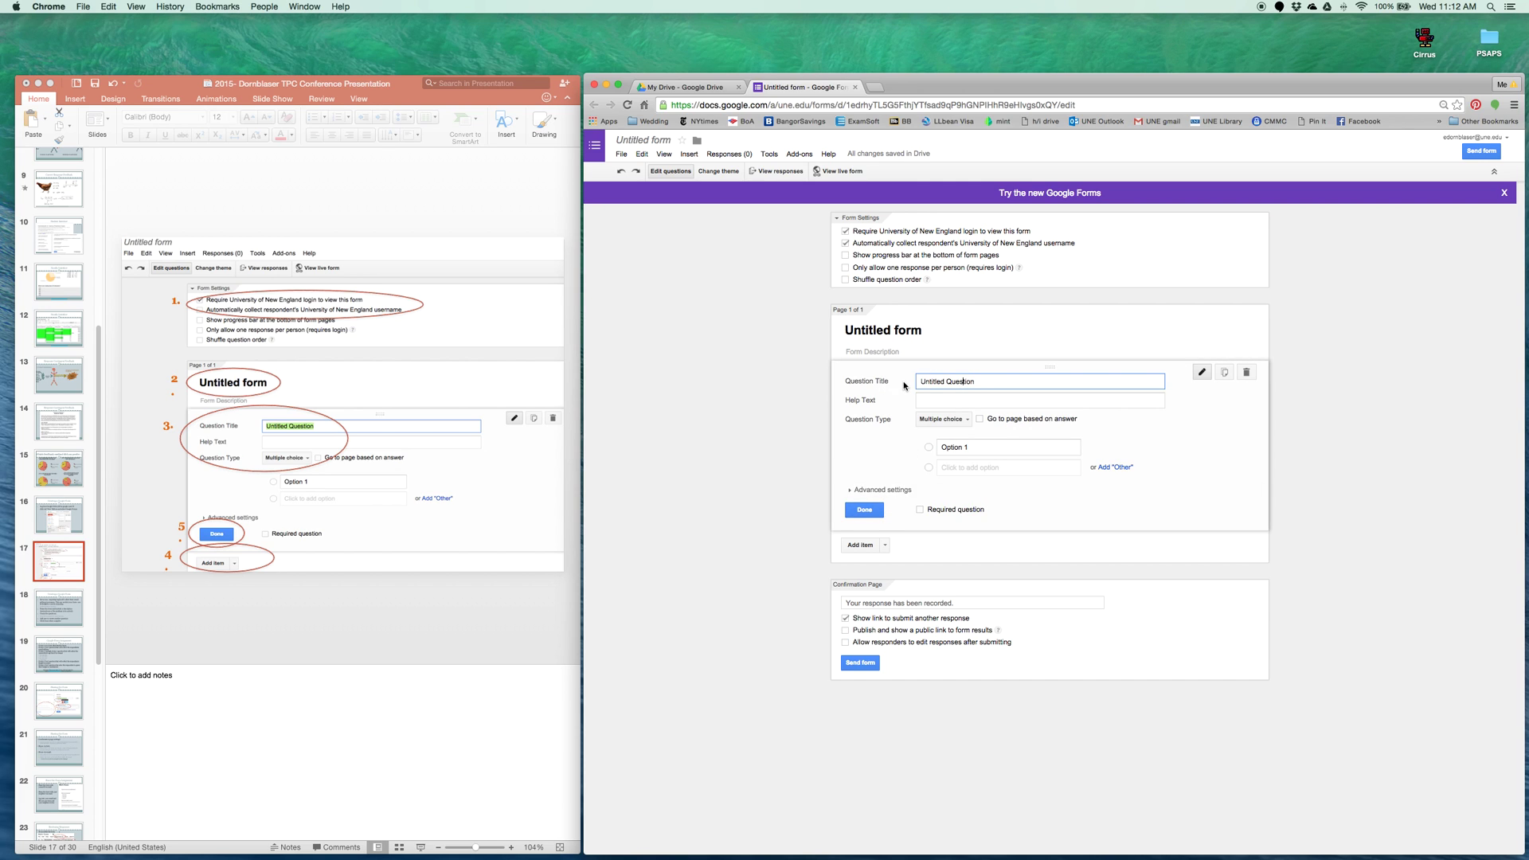
pyautogui.click(860, 545)
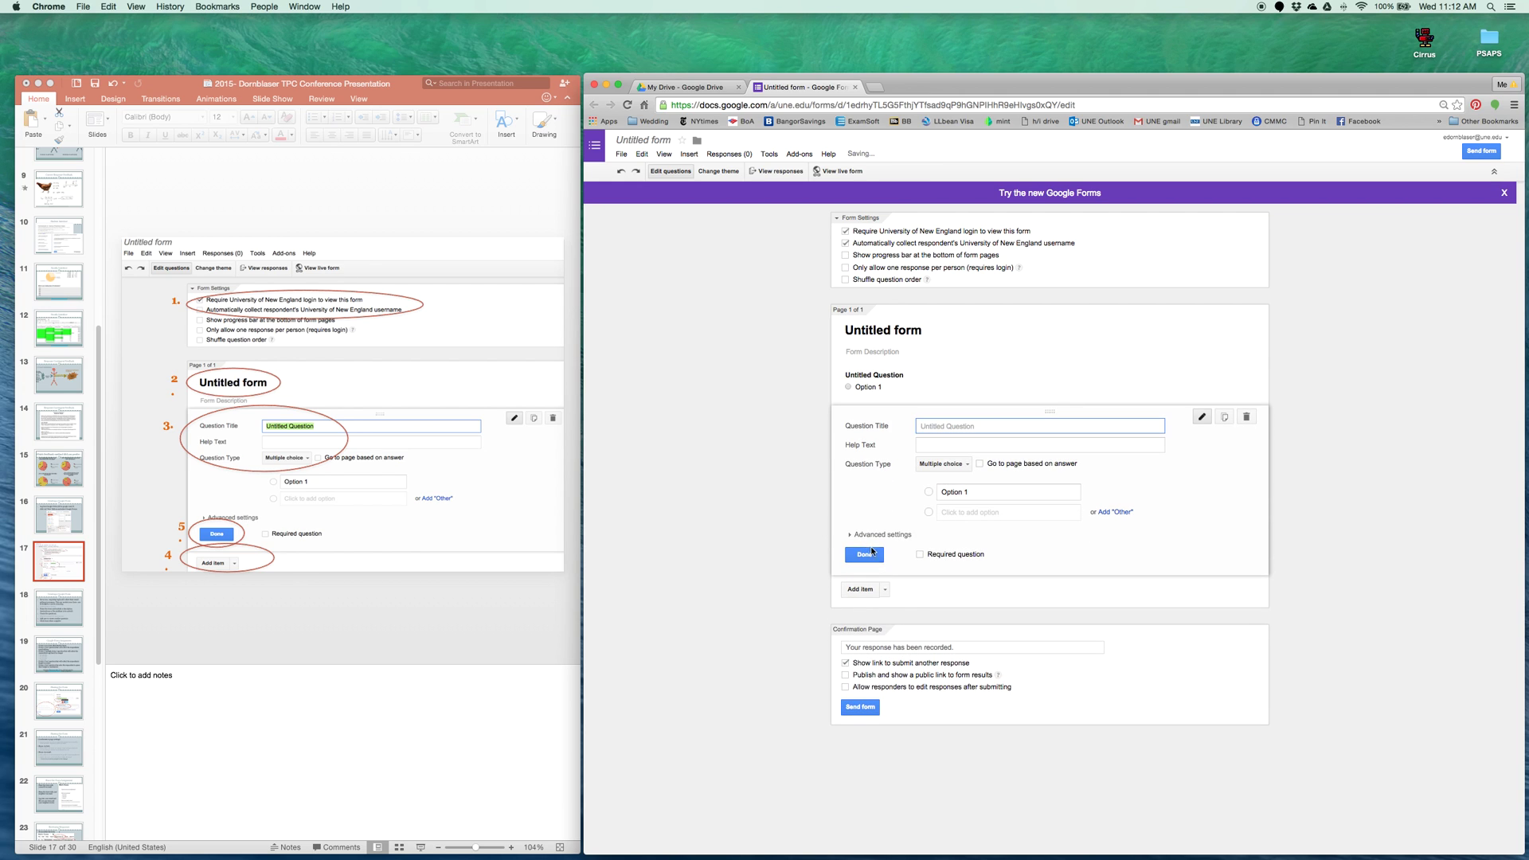
pyautogui.click(885, 589)
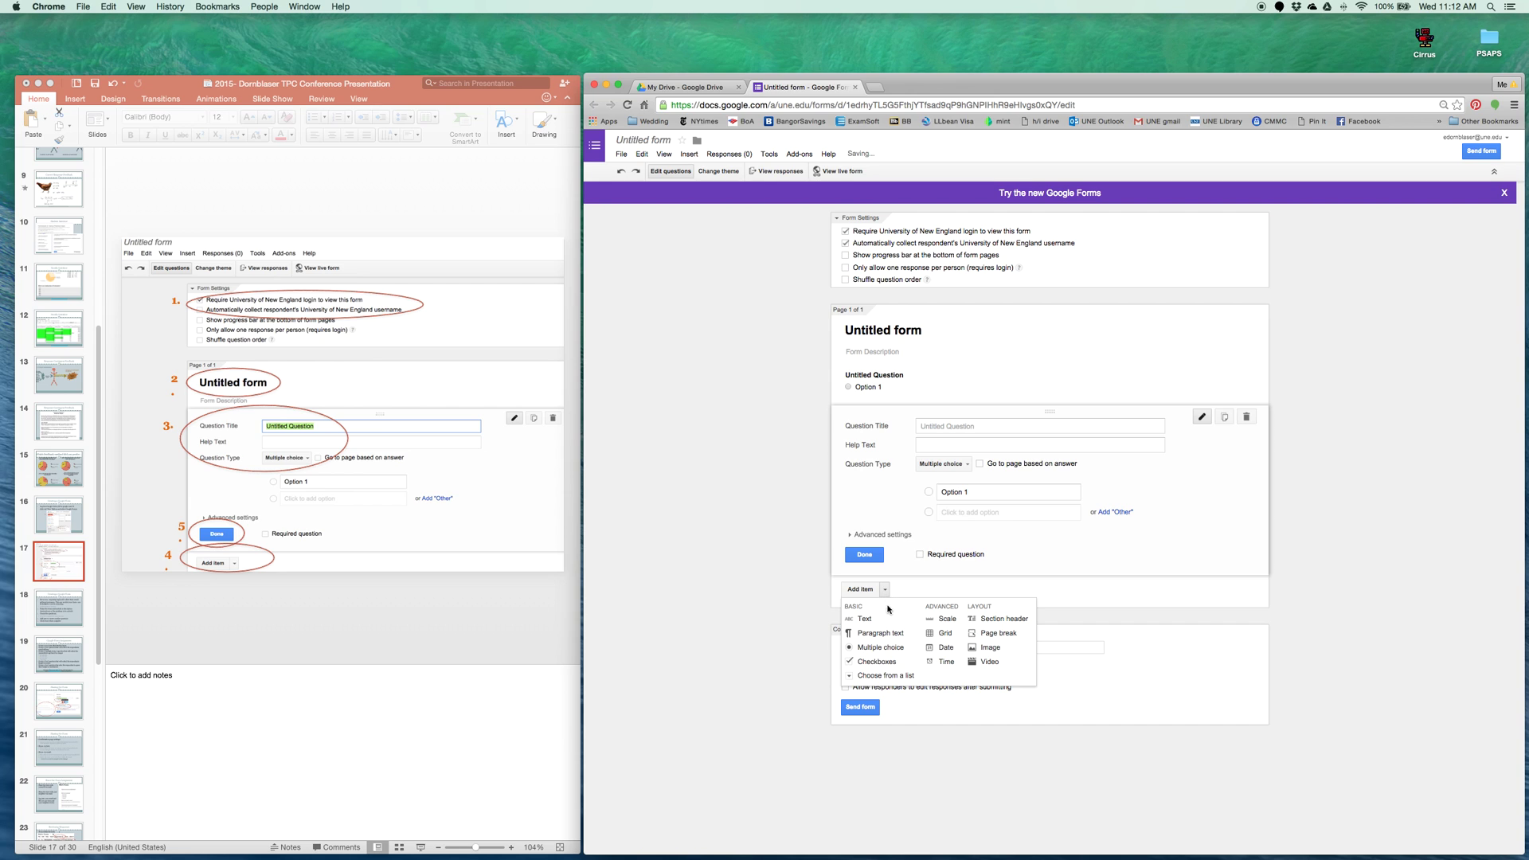
pyautogui.click(881, 647)
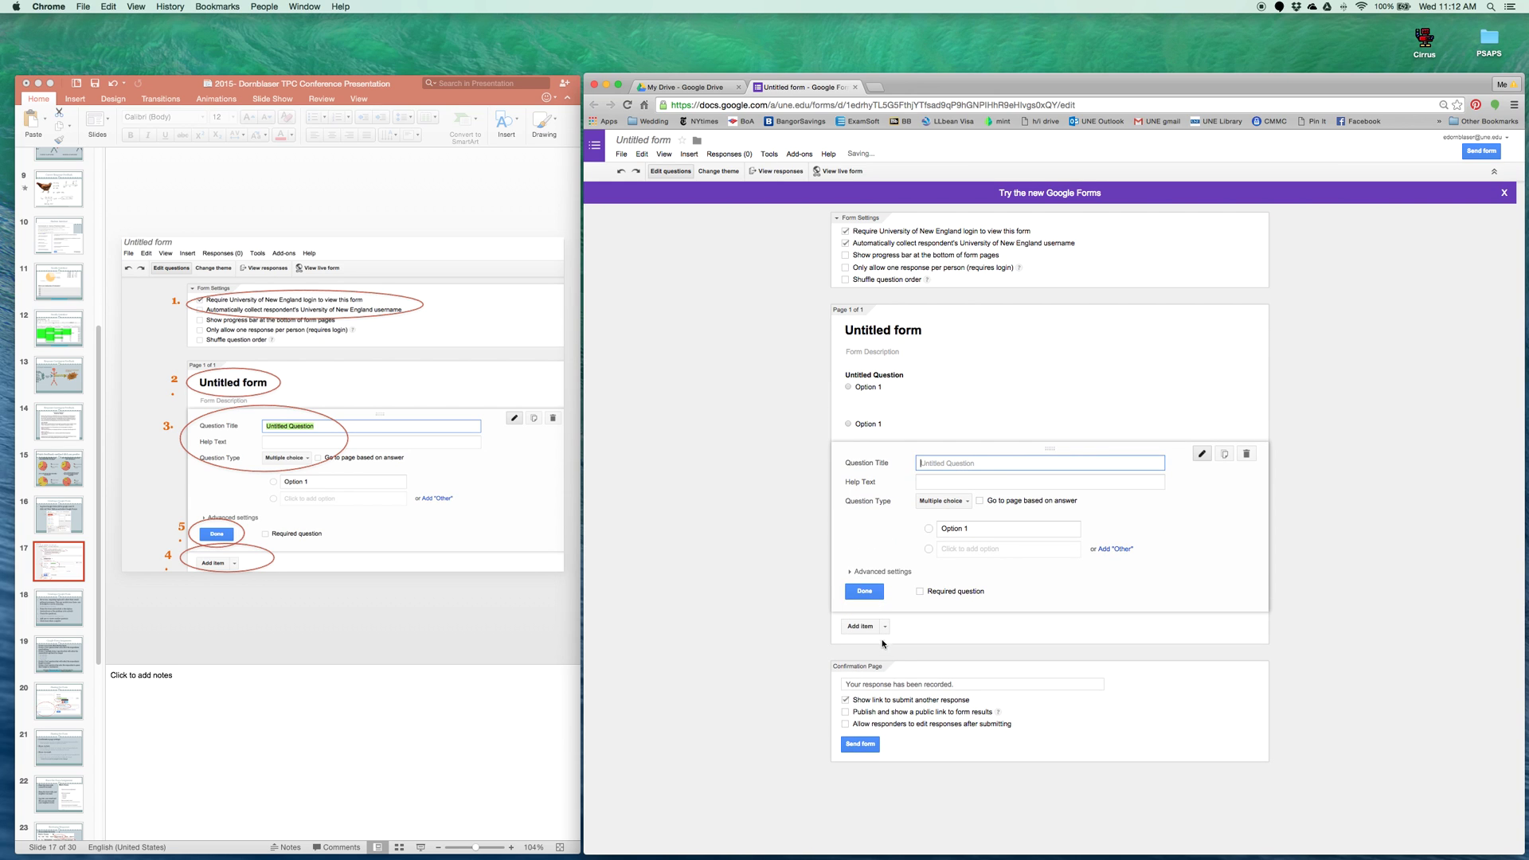
pyautogui.click(904, 387)
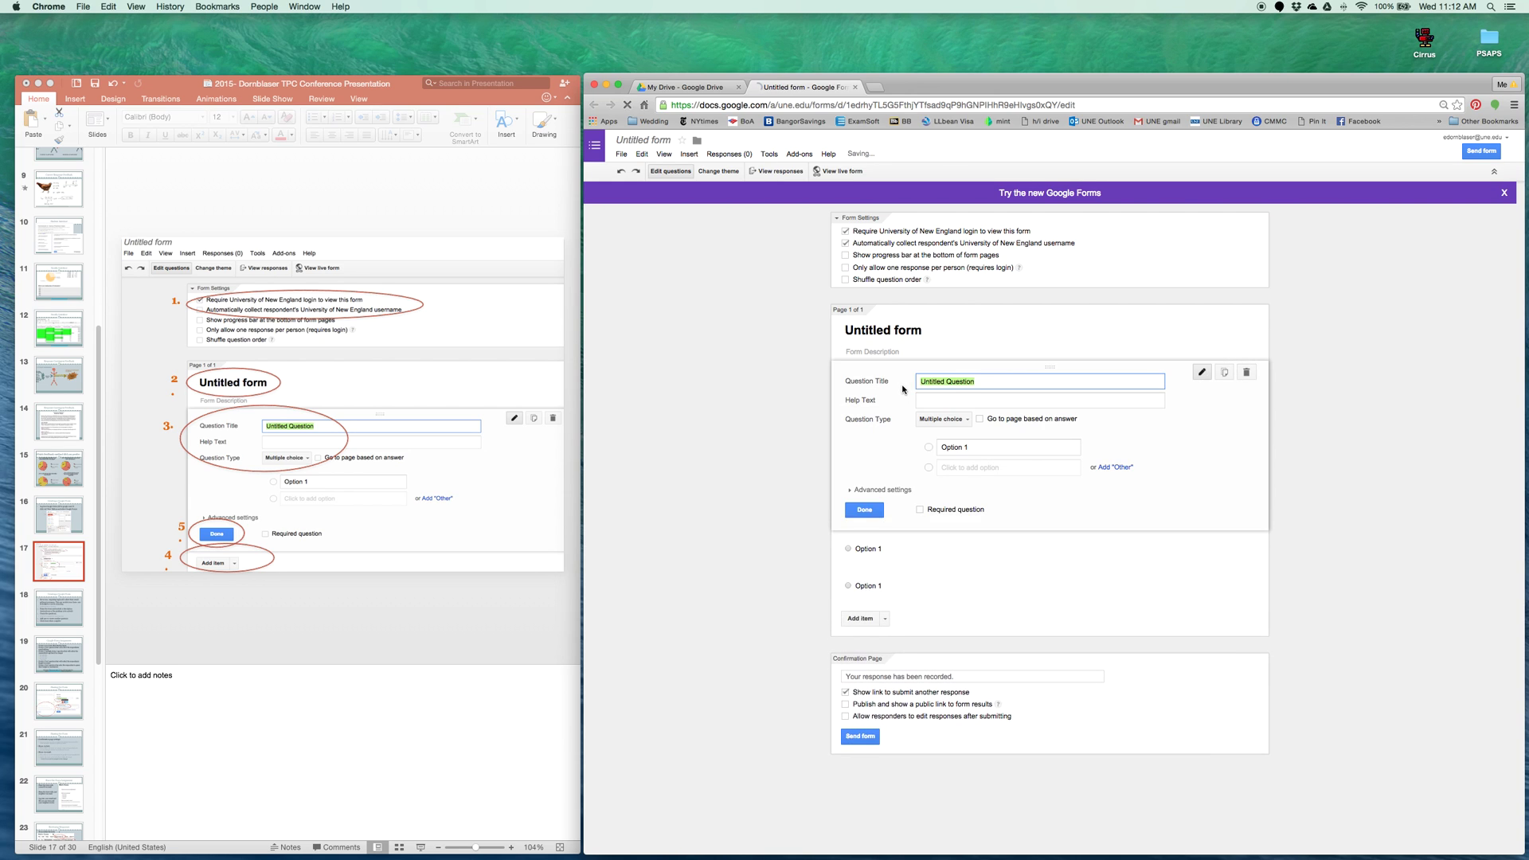
pyautogui.click(931, 548)
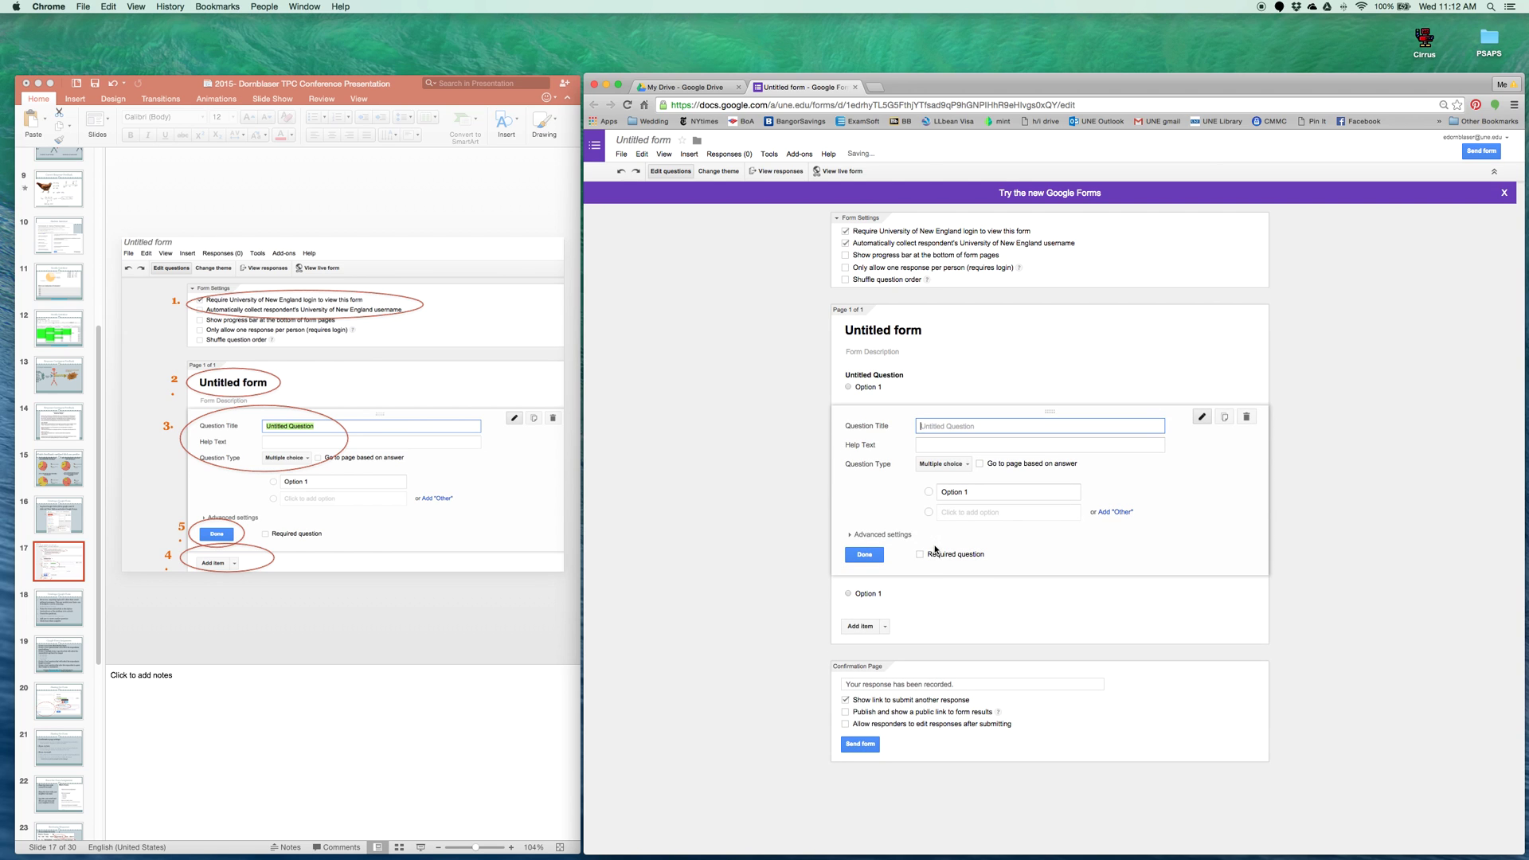
pyautogui.click(945, 591)
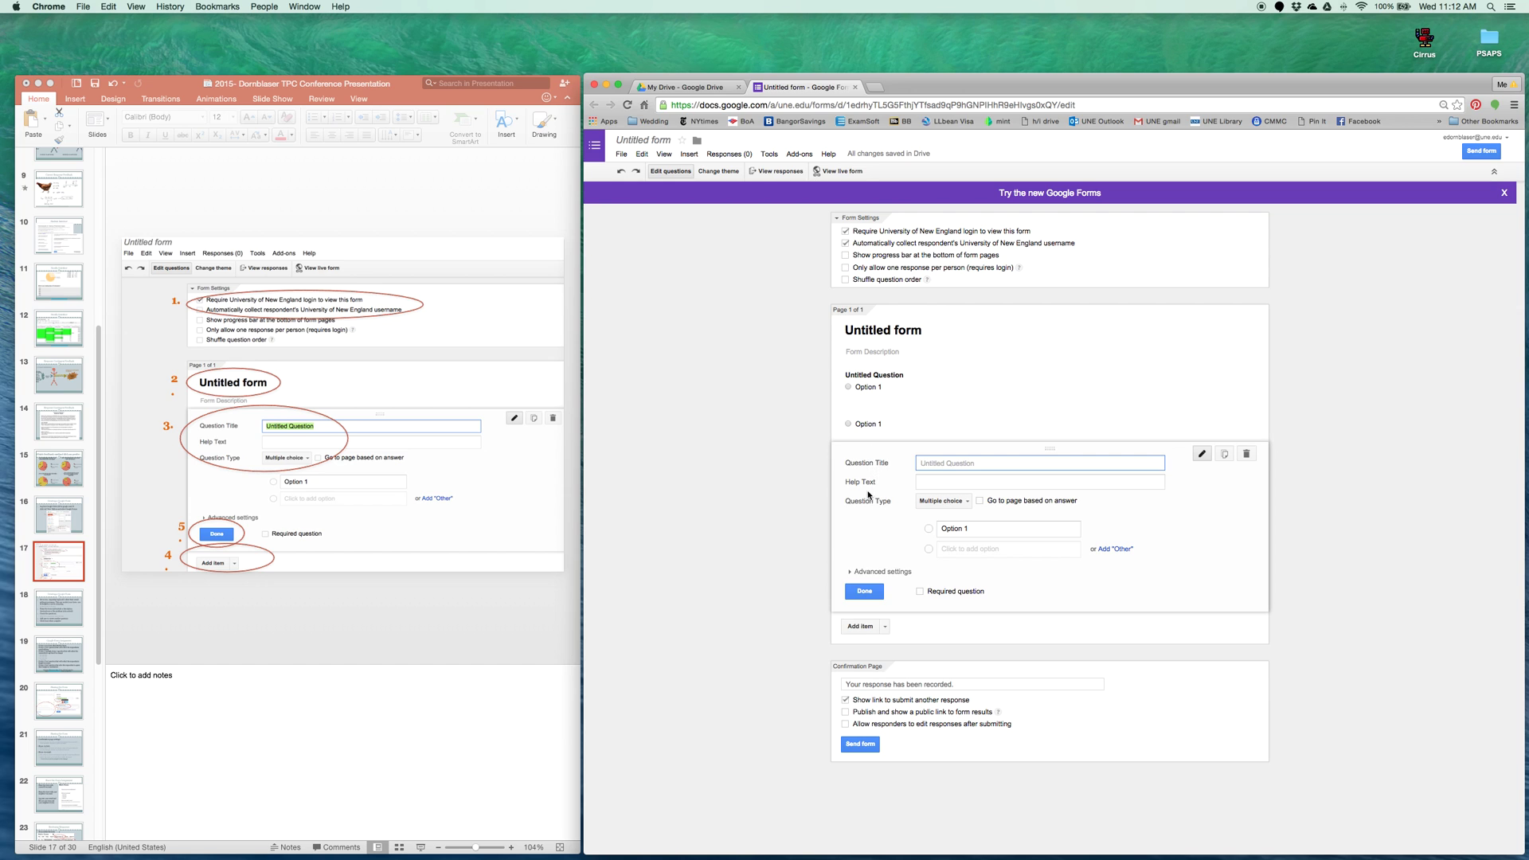
pyautogui.click(1248, 455)
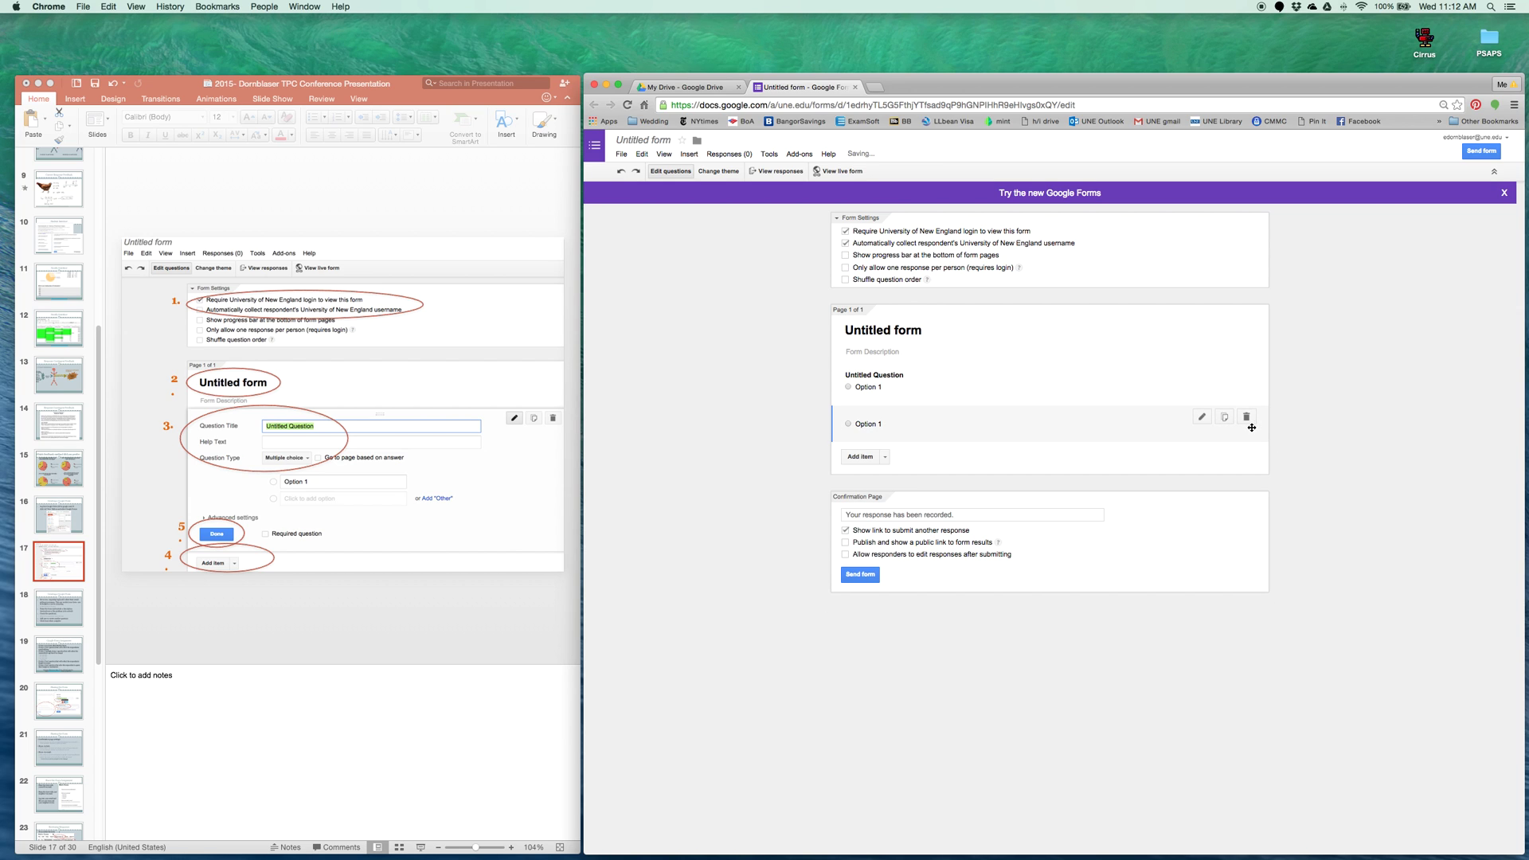
pyautogui.click(1246, 417)
pyautogui.click(1203, 372)
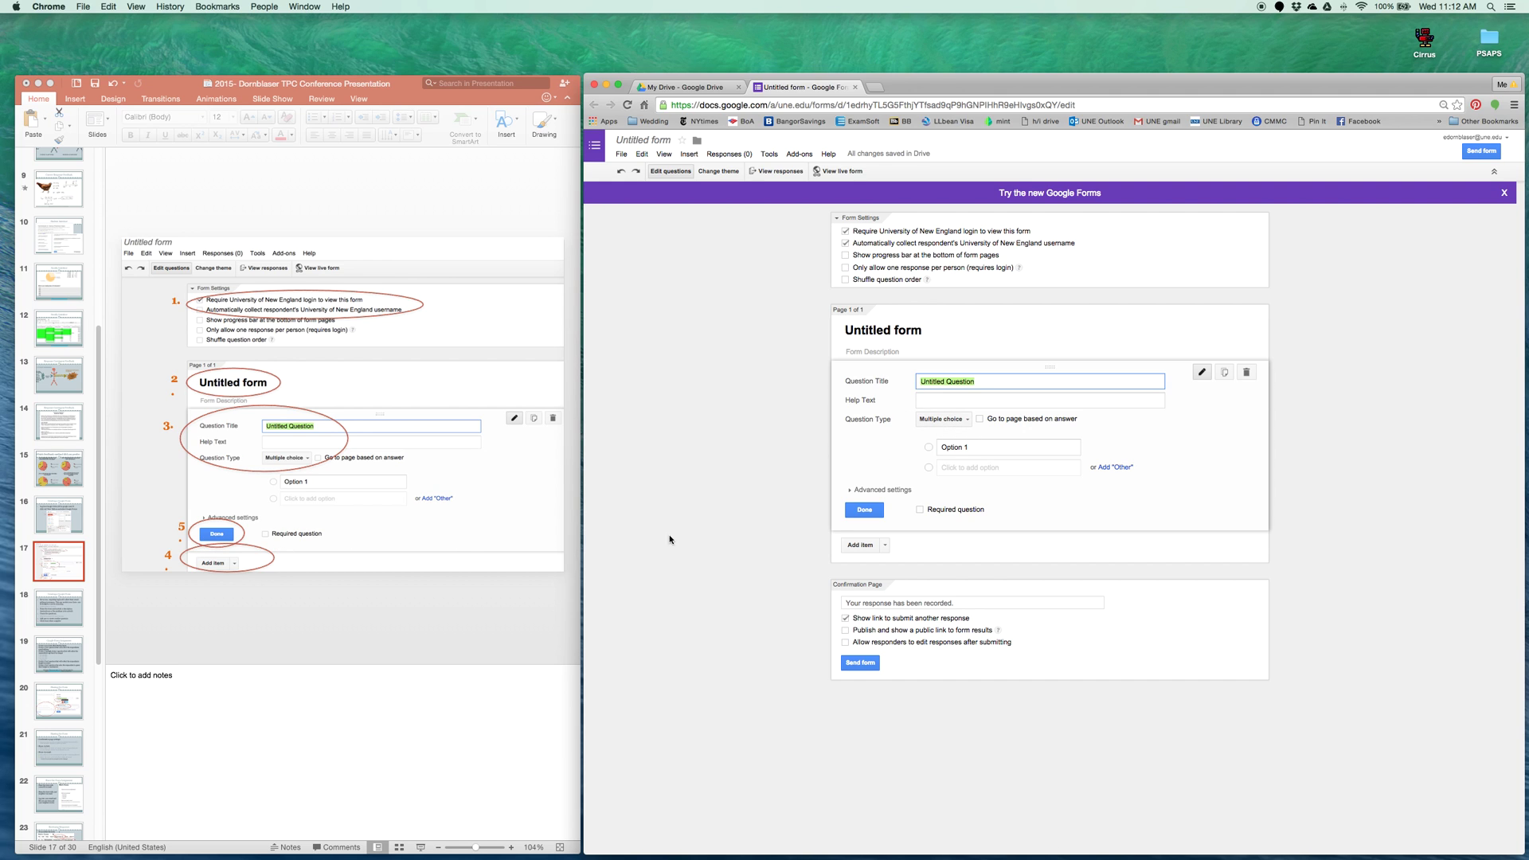
pyautogui.click(51, 610)
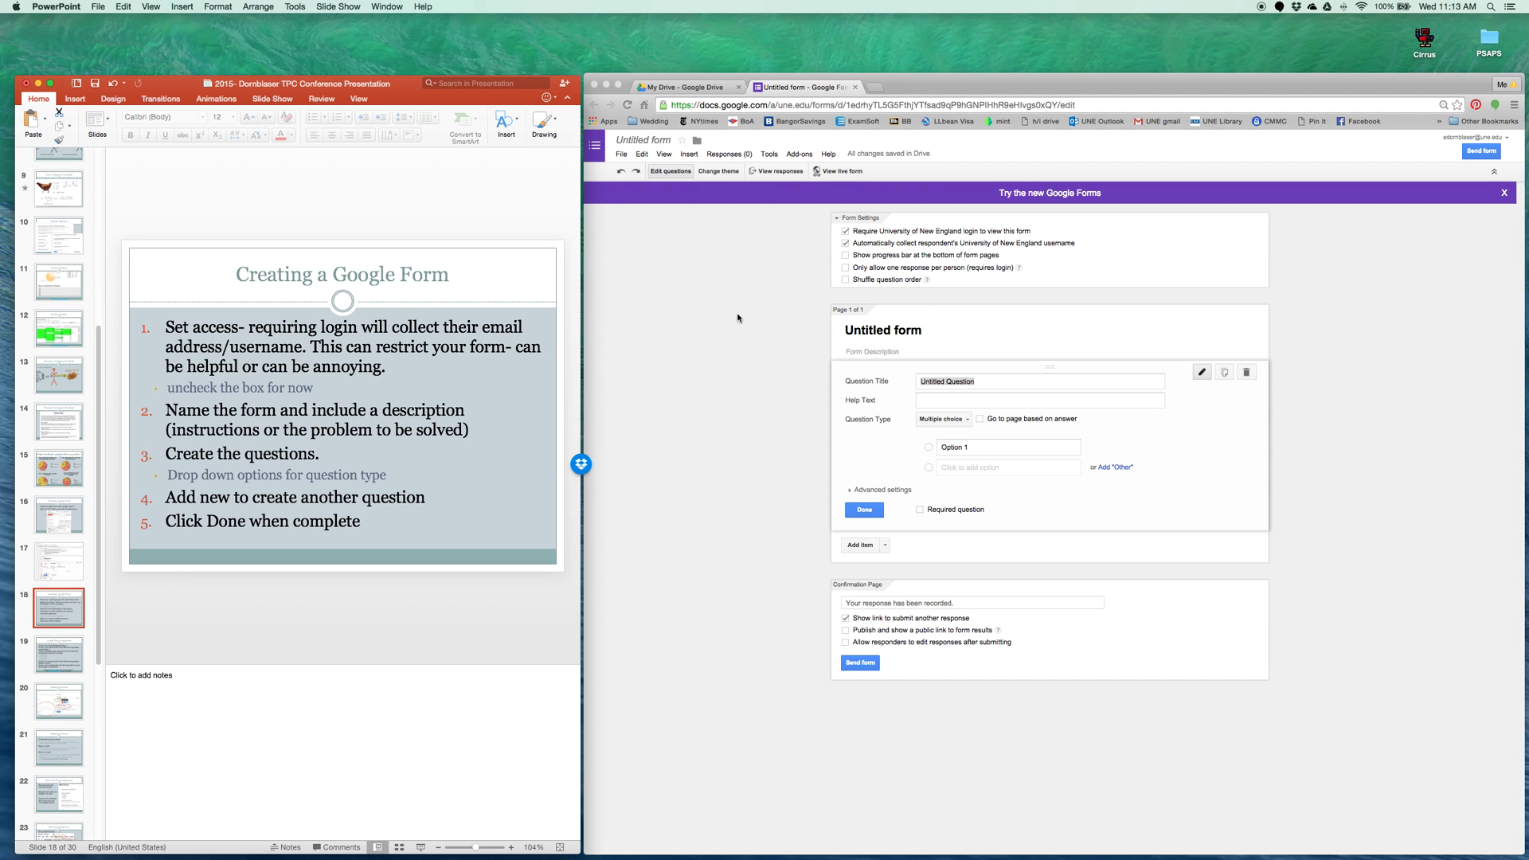
# Advance to slide 19, 'Google Form Assignment'
pyautogui.press('Down')
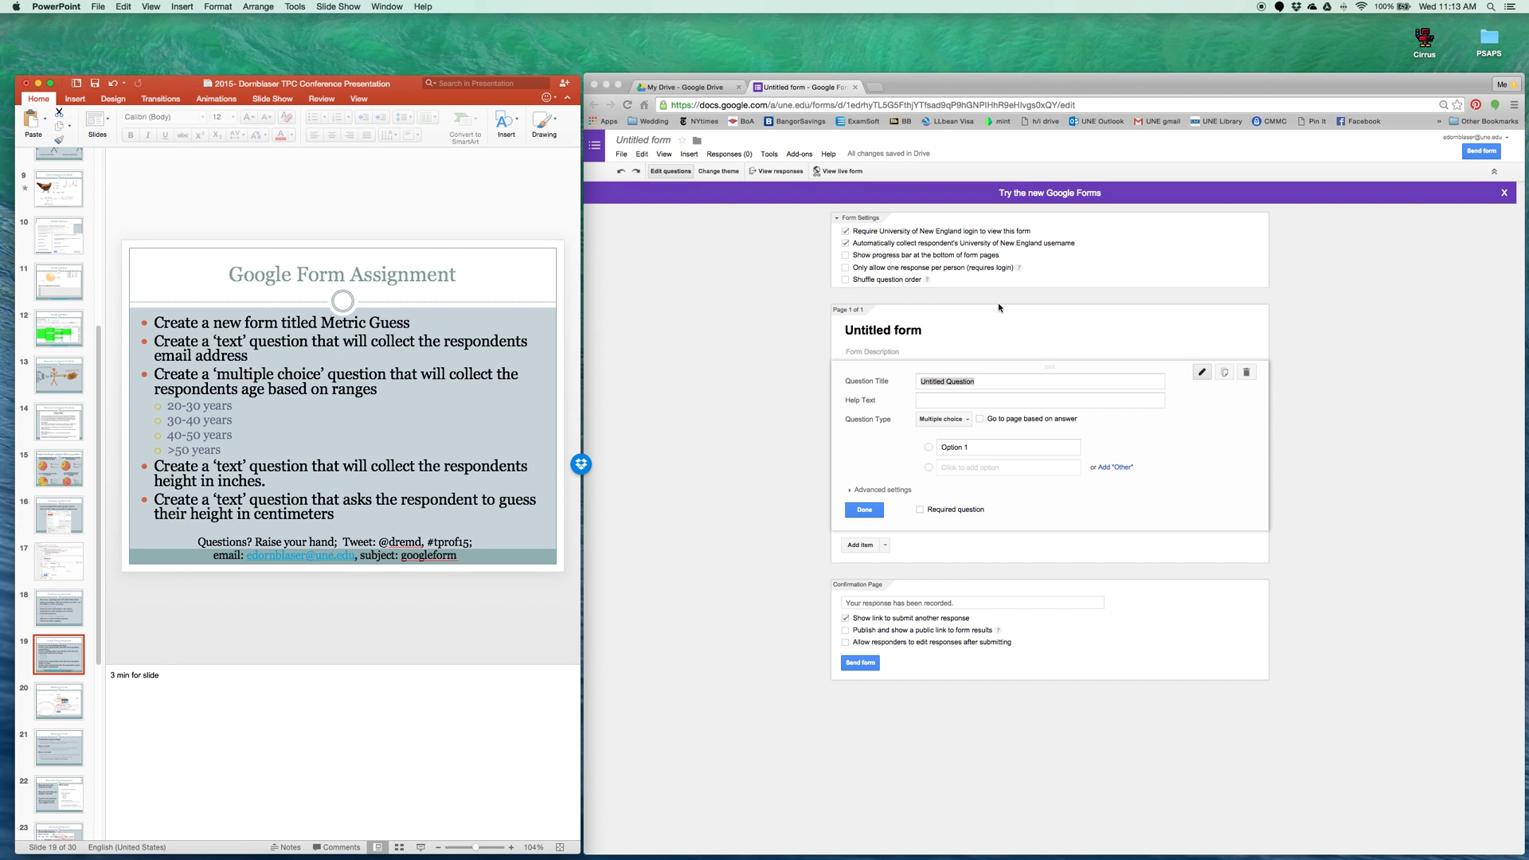
# Rename the form title to 'Metric Guess'
pyautogui.click(928, 333)
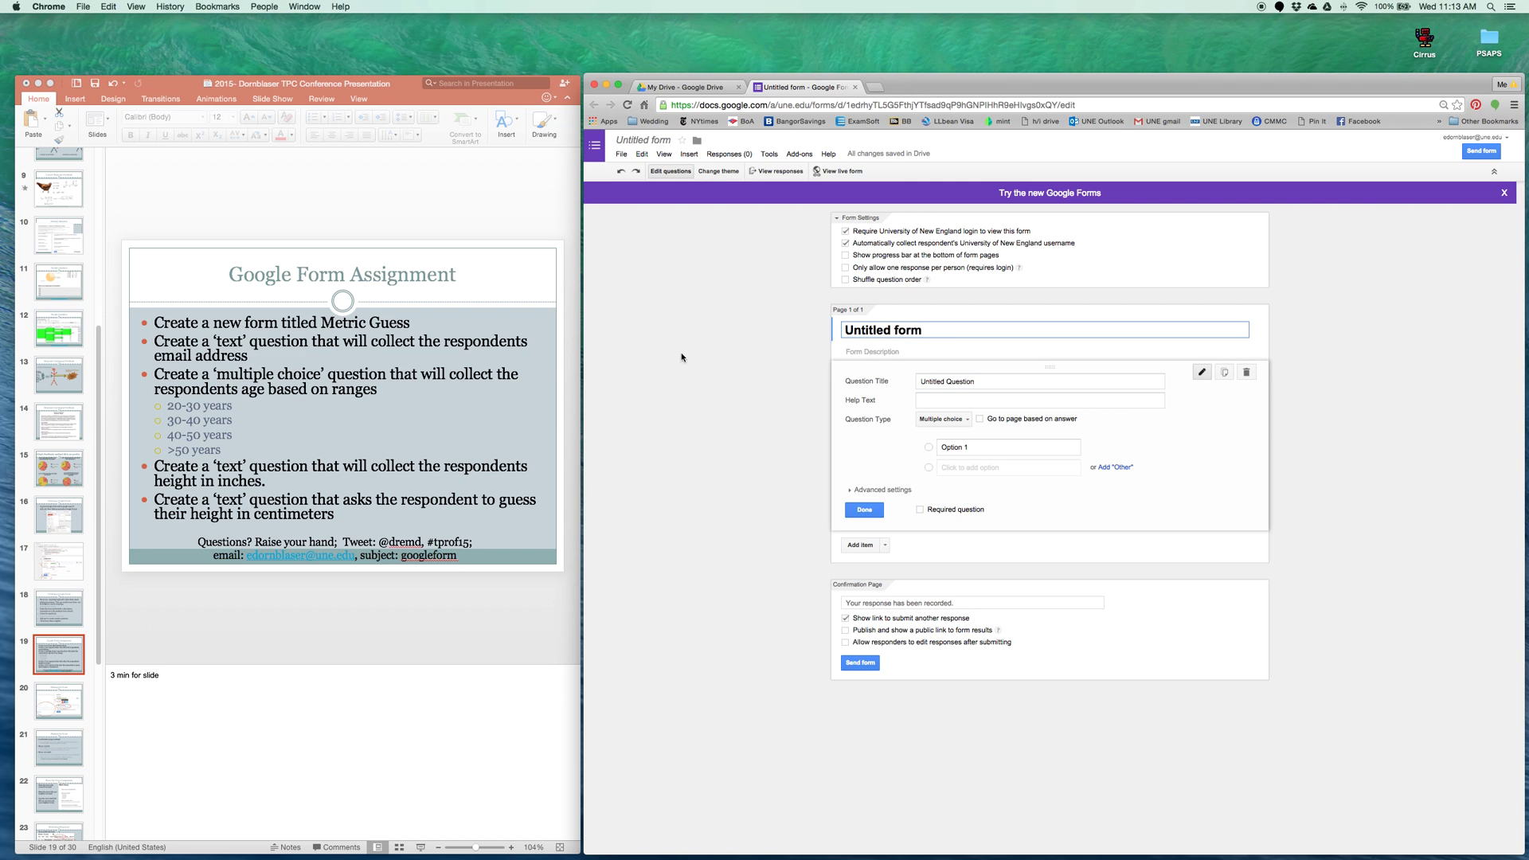
pyautogui.moveTo(970, 330); pyautogui.dragTo(836, 331)
pyautogui.write('Metric')
pyautogui.write('Guess')
# Make the first question a text question titled 'What is your email address?'
pyautogui.click(966, 381)
pyautogui.moveTo(988, 381); pyautogui.dragTo(915, 384)
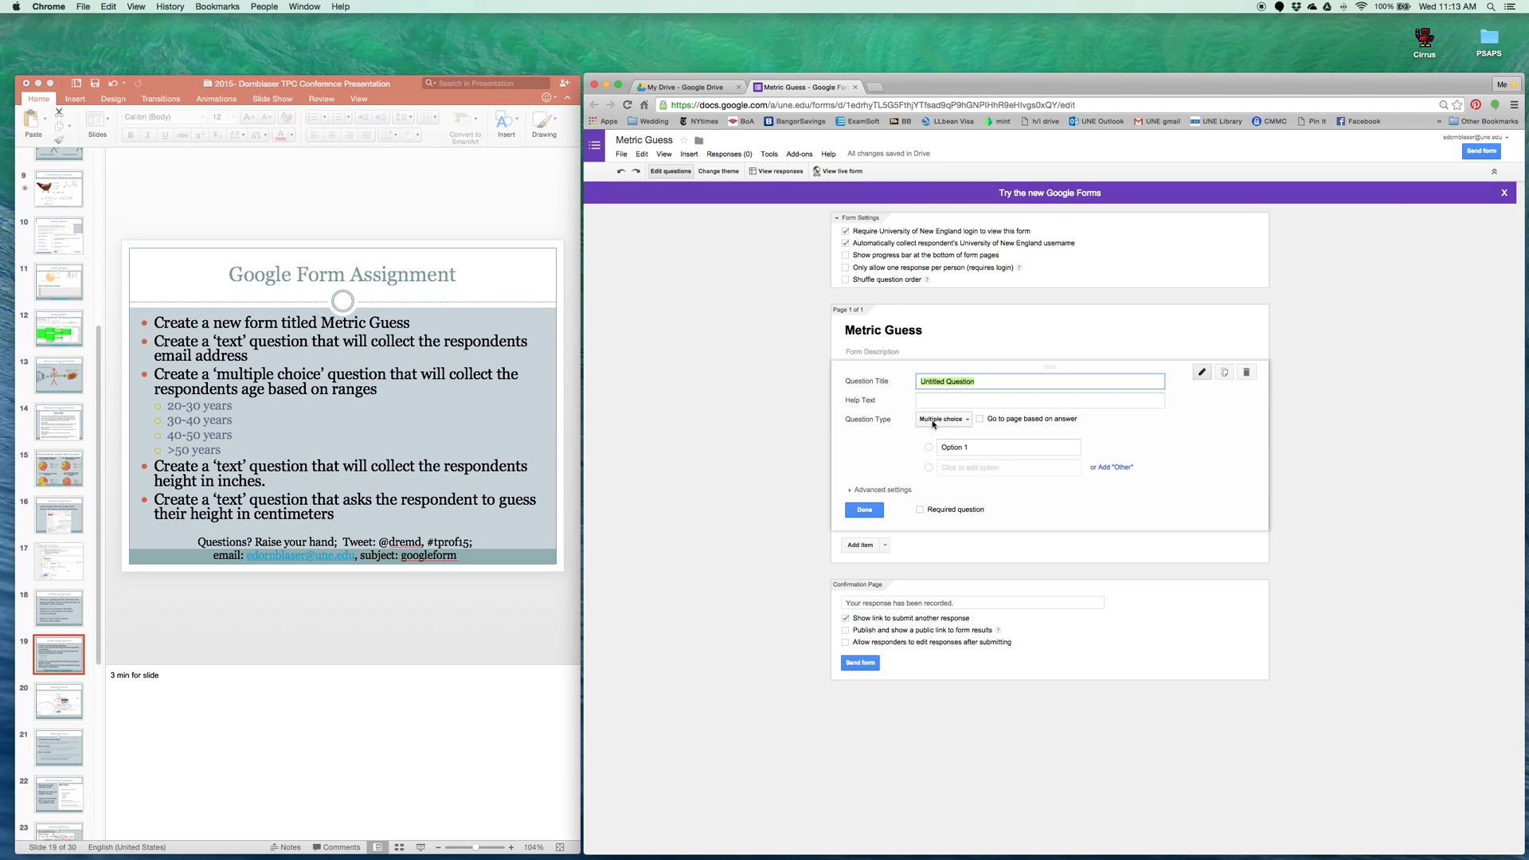
pyautogui.click(942, 421)
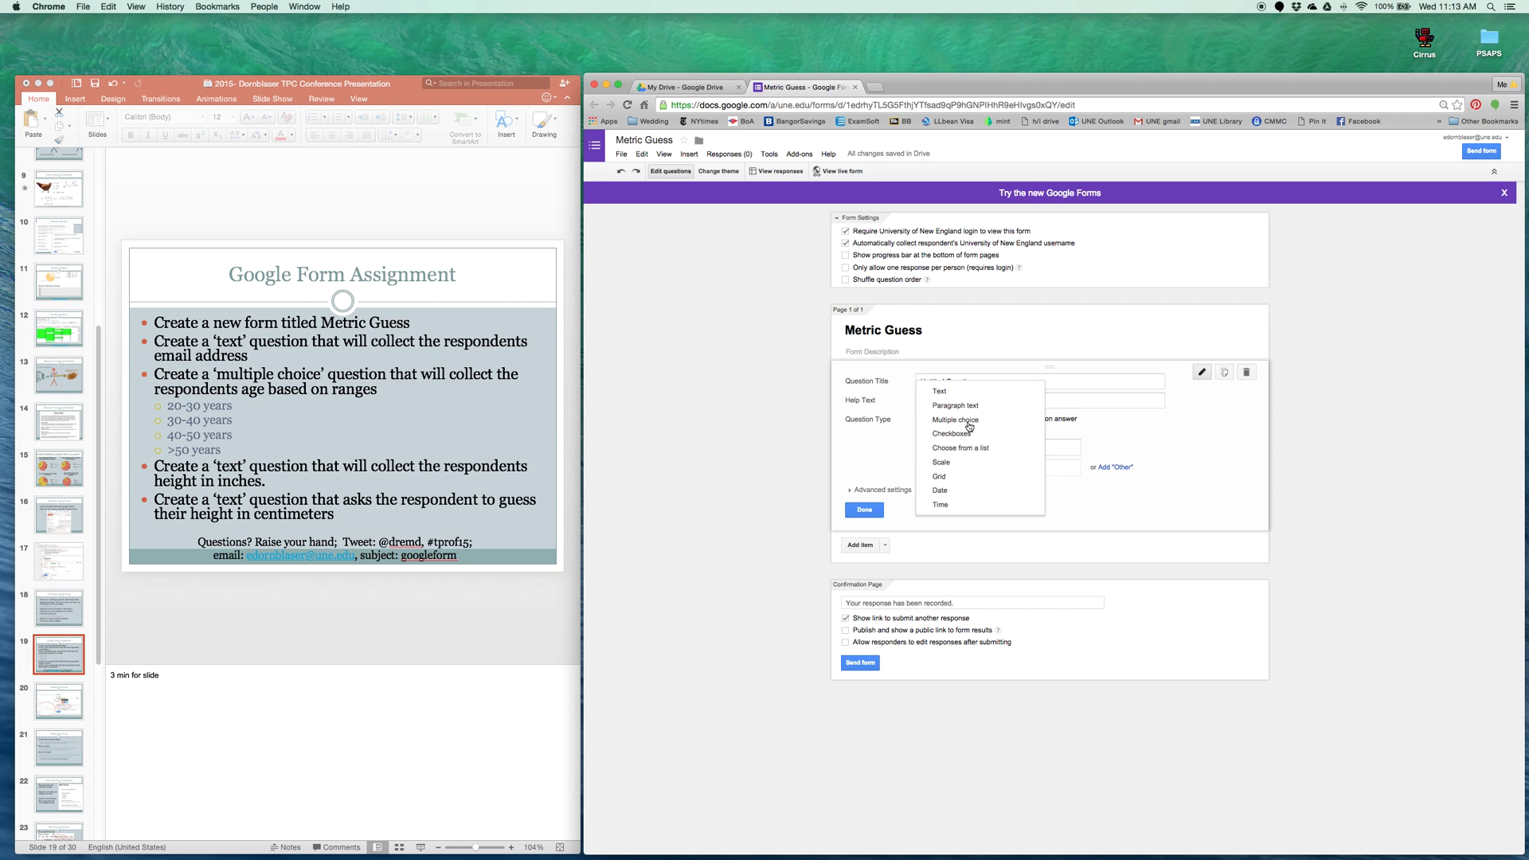
pyautogui.click(951, 396)
pyautogui.click(959, 381)
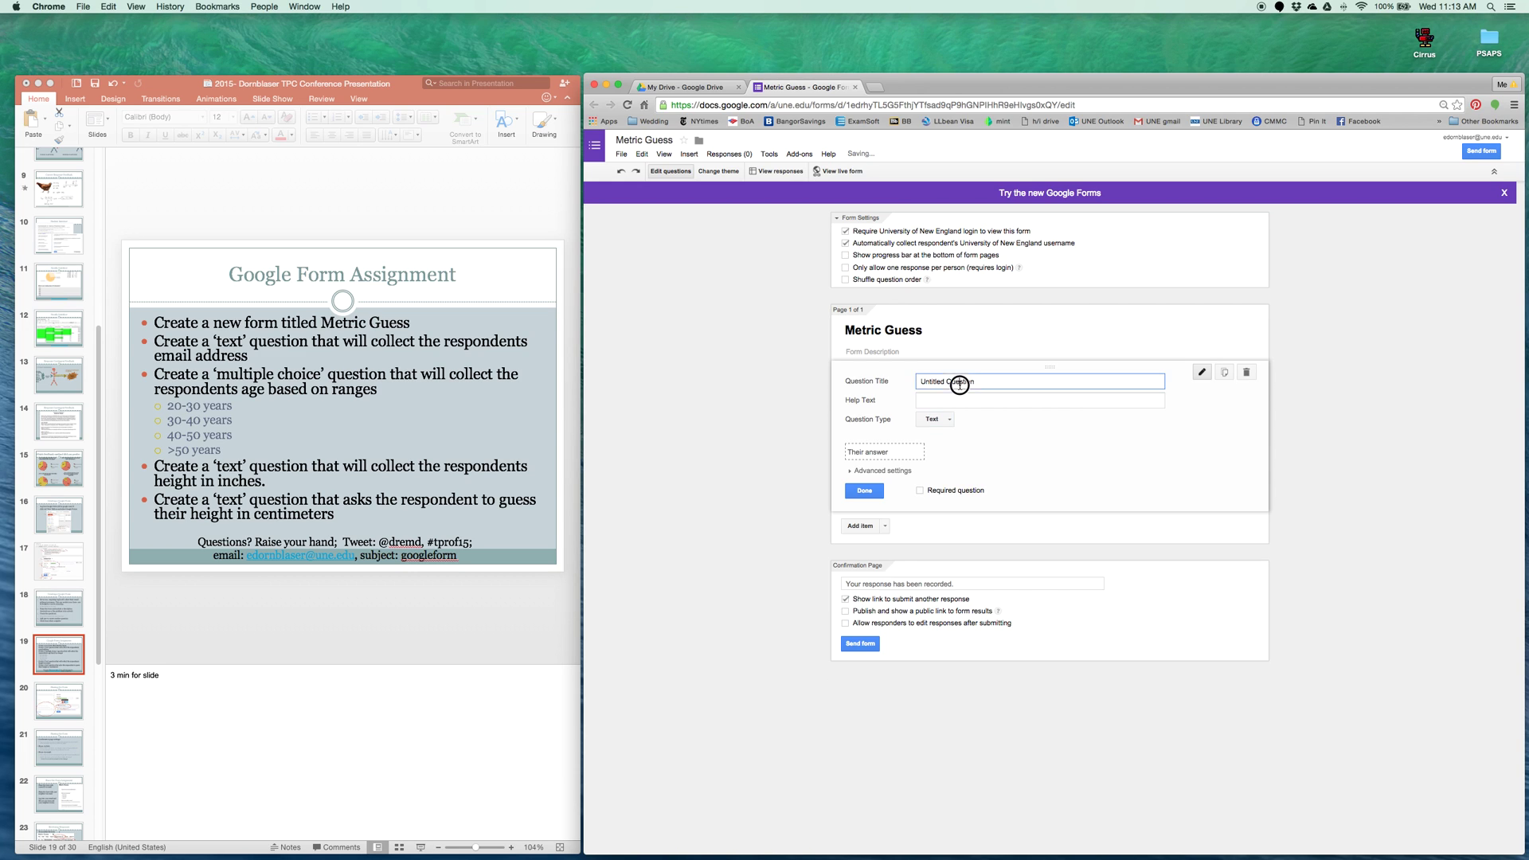
pyautogui.moveTo(979, 384); pyautogui.dragTo(830, 380)
pyautogui.write('What is your email address?')
# Add a multiple-choice question titled 'What is your Age?'
pyautogui.click(885, 526)
pyautogui.click(895, 584)
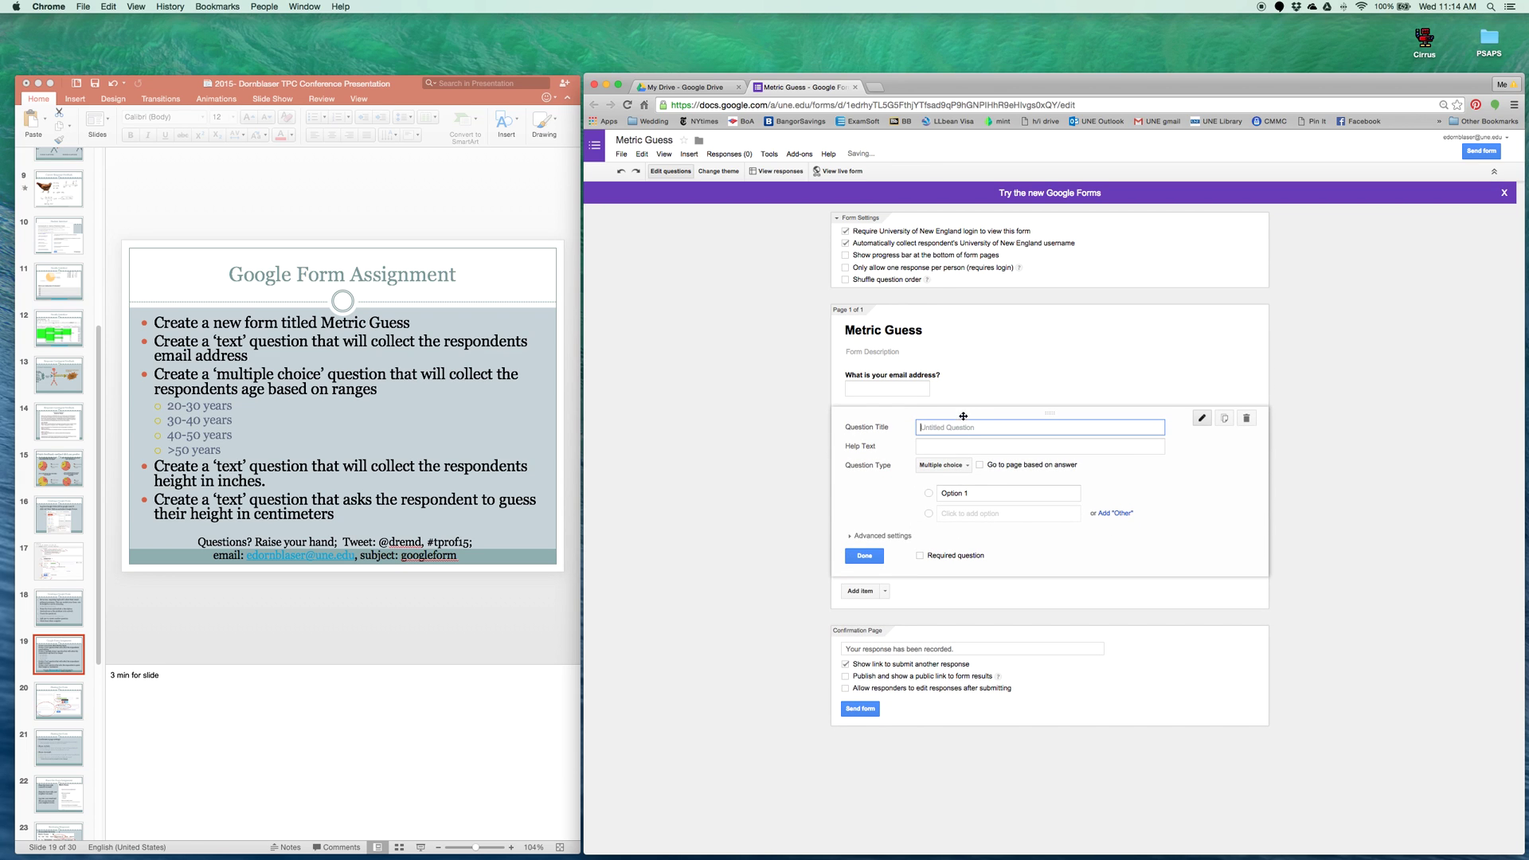
pyautogui.write('Qhat')
pyautogui.press('BackSpace')
pyautogui.press('BackSpace')
pyautogui.press('BackSpace')
pyautogui.press('BackSpace')
pyautogui.write('What is your Age?')
# Give it the options 20-30 yrs, 30-40 yrs, 40-50 yrs and > 50yrs
pyautogui.click(1000, 487)
pyautogui.write('20-30 yrs')
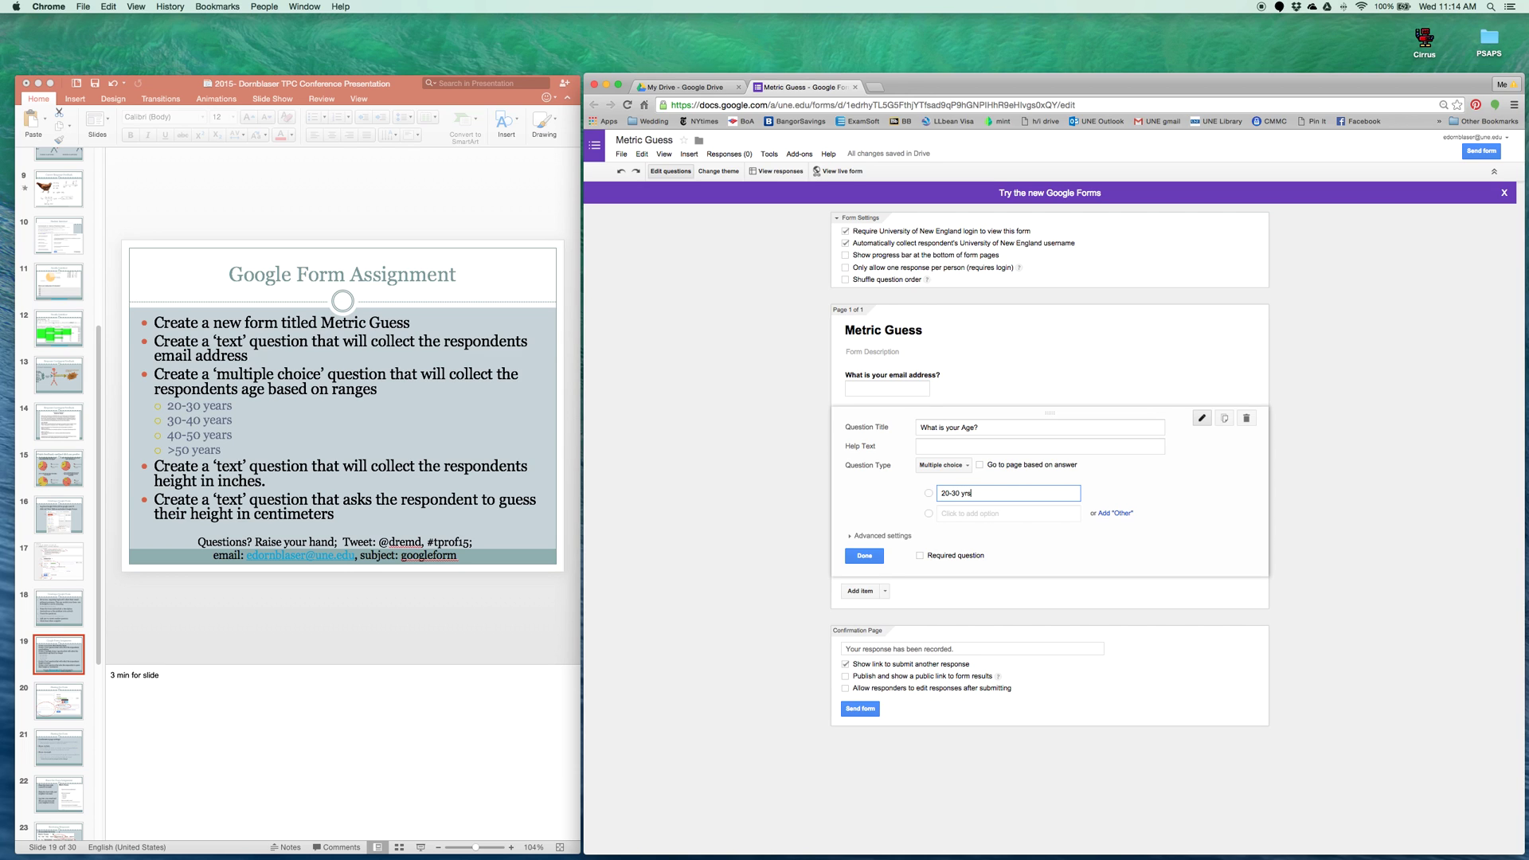
pyautogui.click(980, 513)
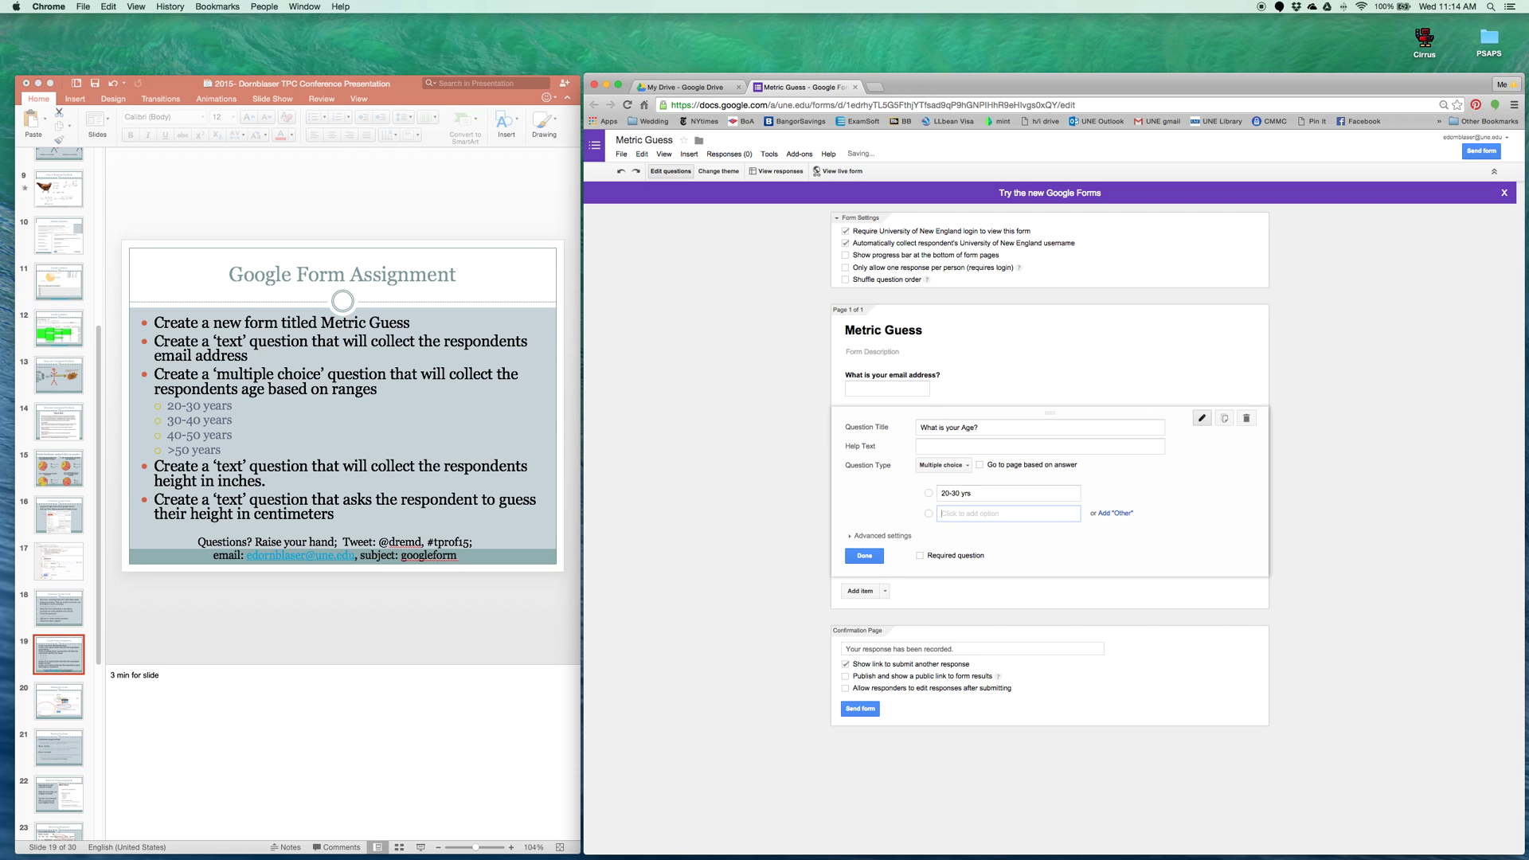
pyautogui.write('30-40 yrs')
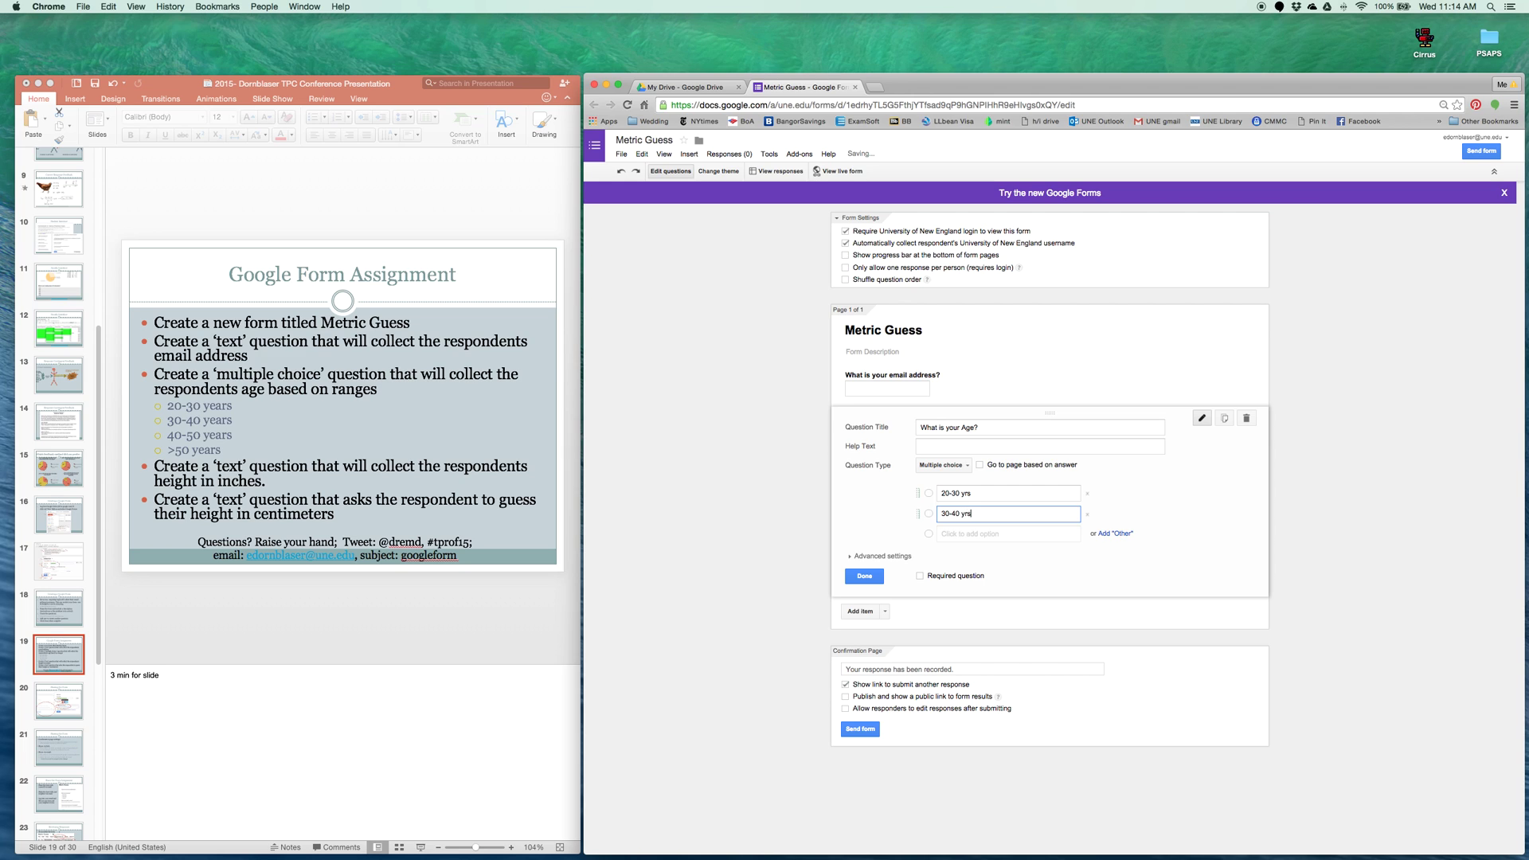
pyautogui.click(980, 534)
pyautogui.write('40-50 yrs')
pyautogui.press('Tab')
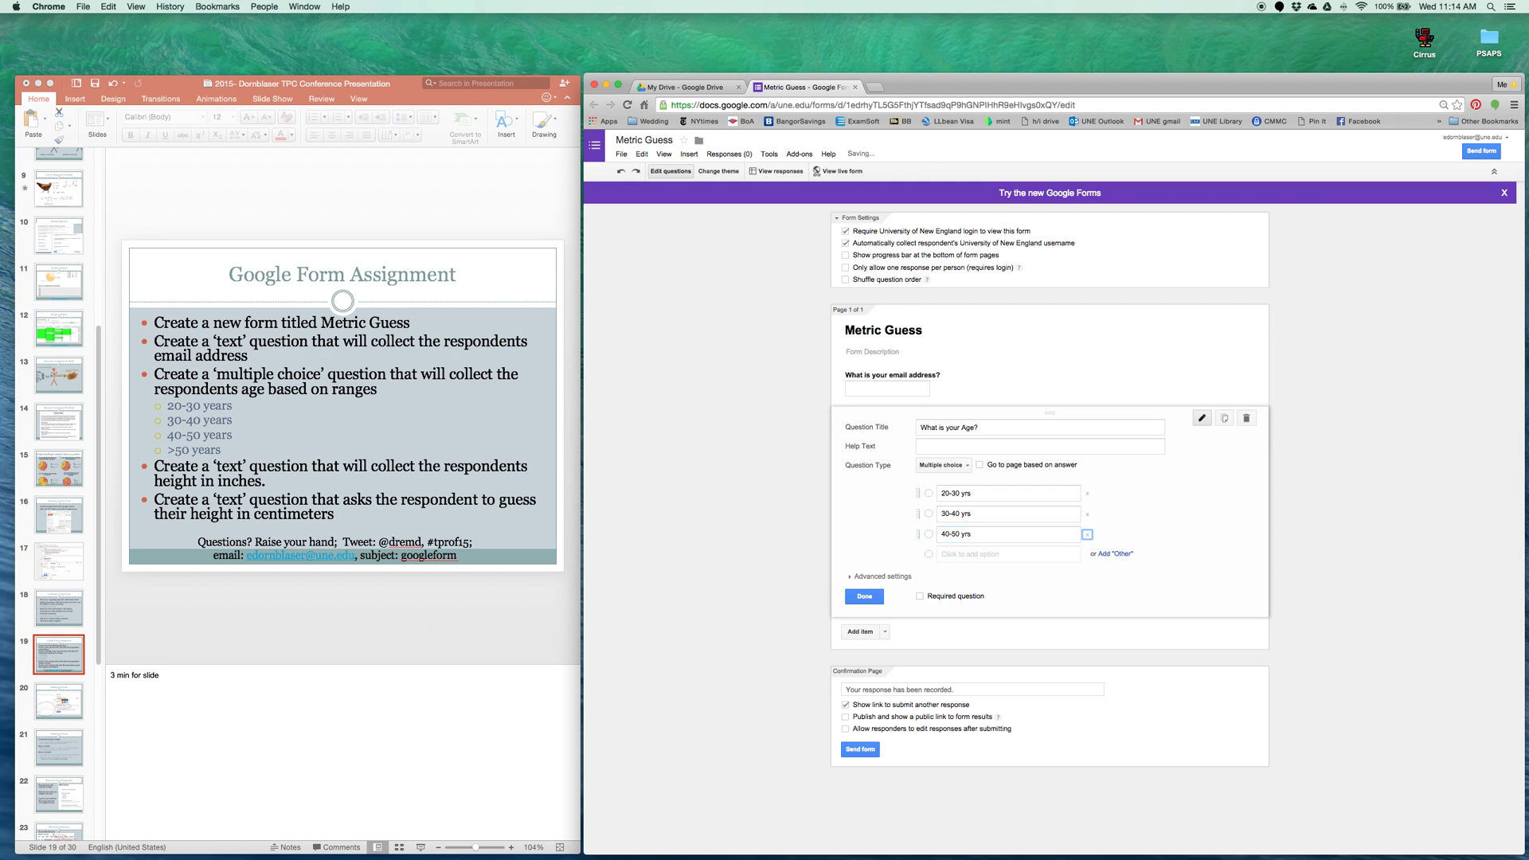
pyautogui.press('Tab')
pyautogui.write('> 50yr')
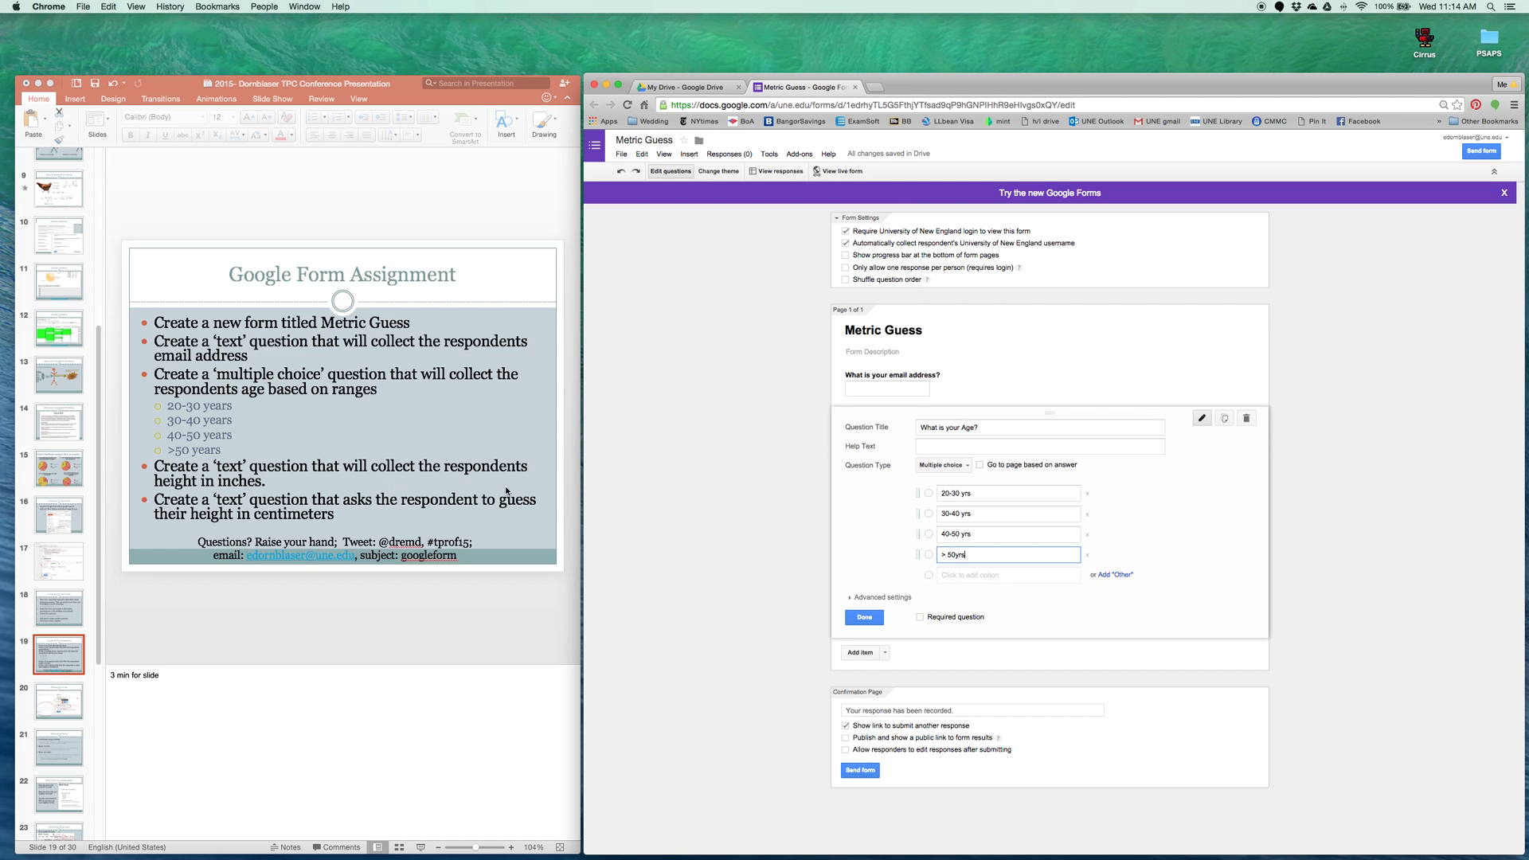
# Add a text question 'What is your height in INCHES?'
pyautogui.click(888, 652)
pyautogui.click(869, 686)
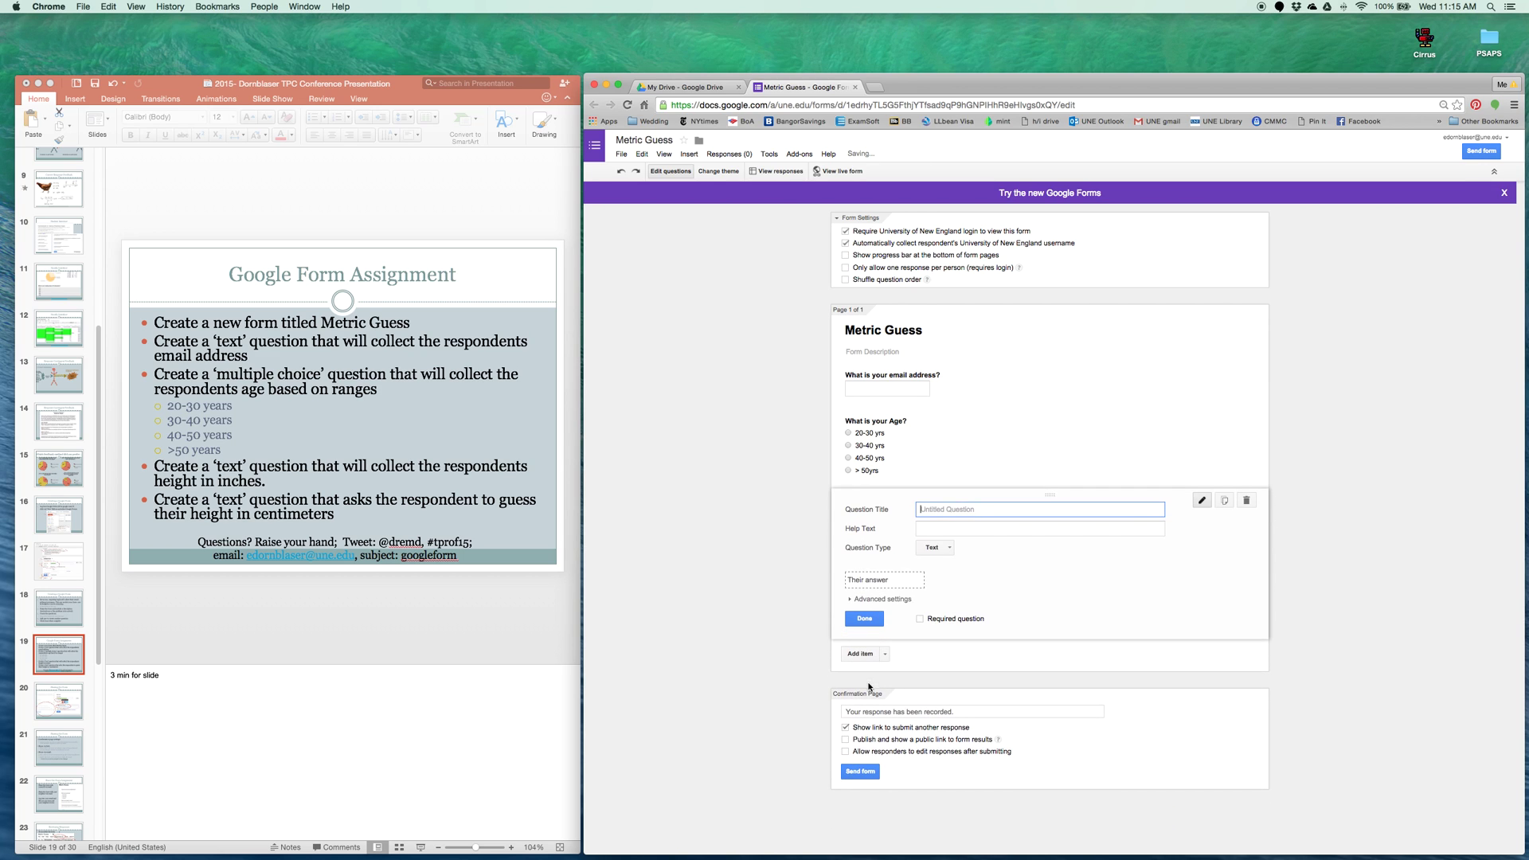
pyautogui.write('What is your height in INCHES?')
# Add a text question 'How tall do you think you are in CENTIMETERS?' and recheck both
pyautogui.click(884, 654)
pyautogui.click(892, 683)
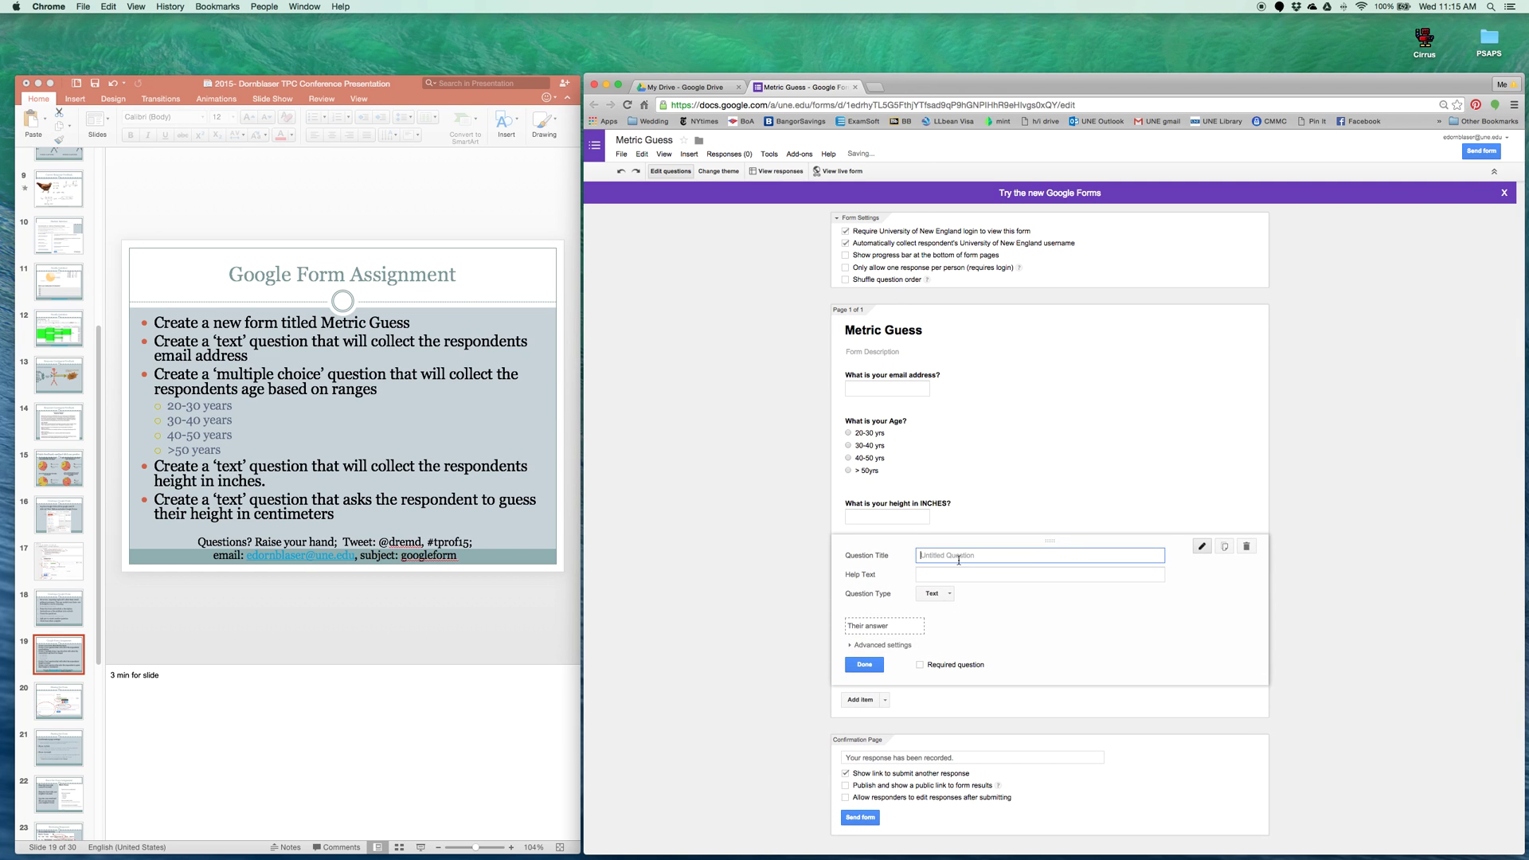
pyautogui.write('How tall do you think you are in CENTIMETERS?')
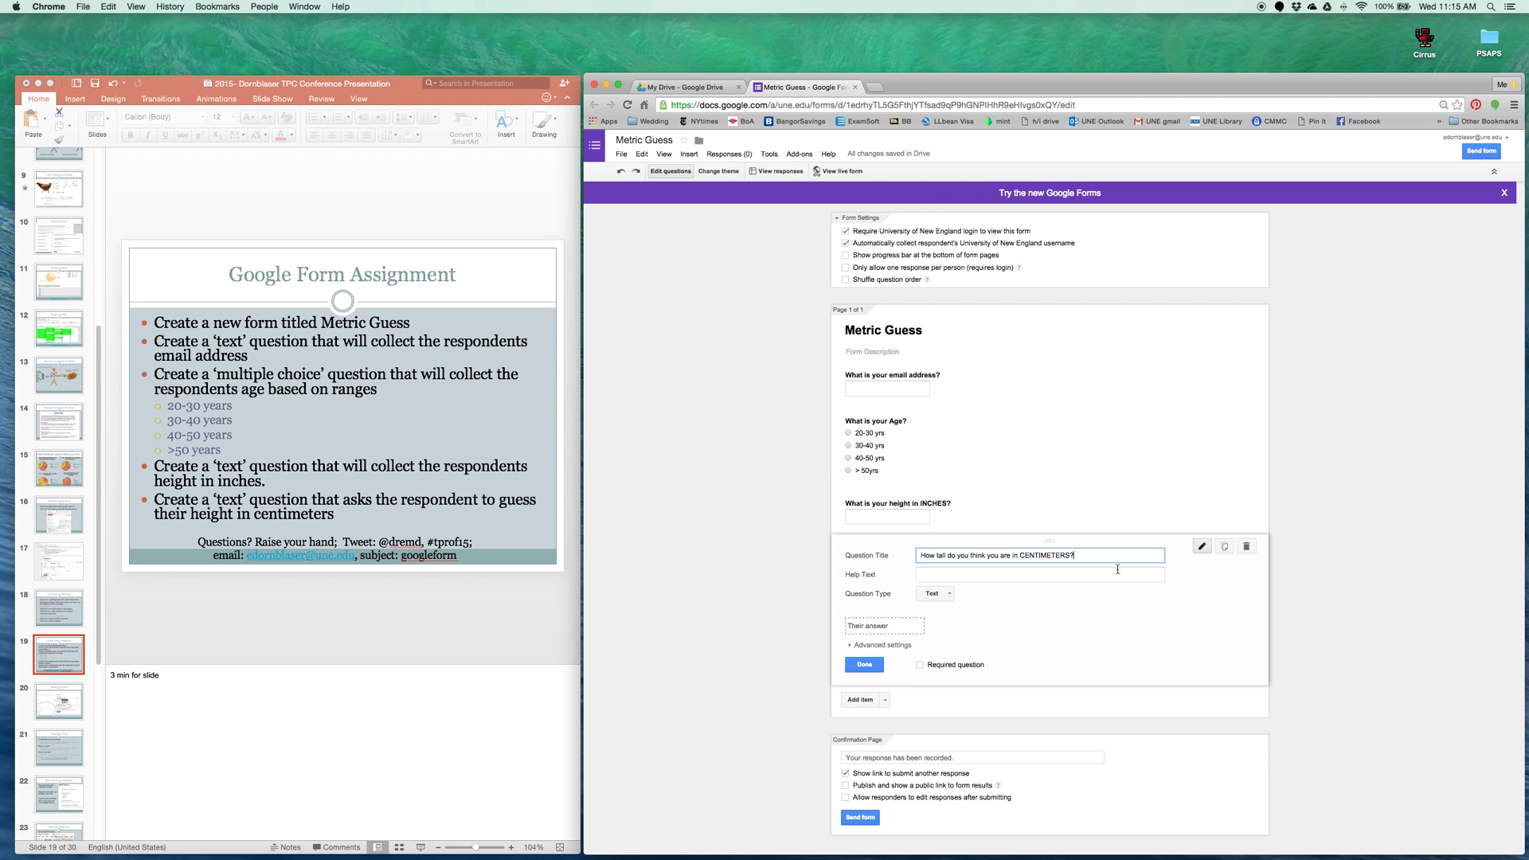
pyautogui.click(975, 516)
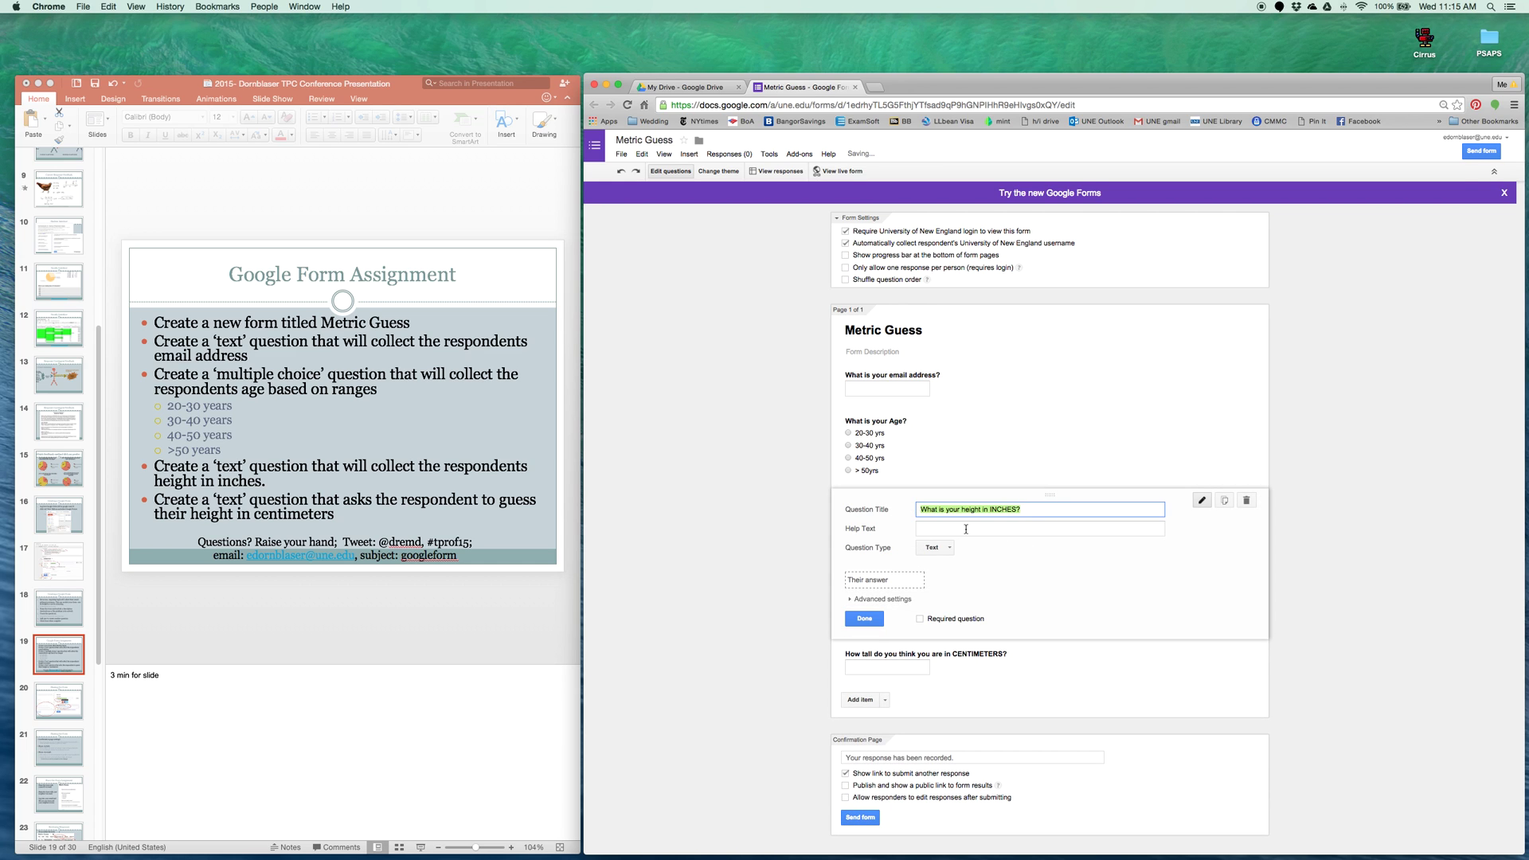
pyautogui.click(1117, 666)
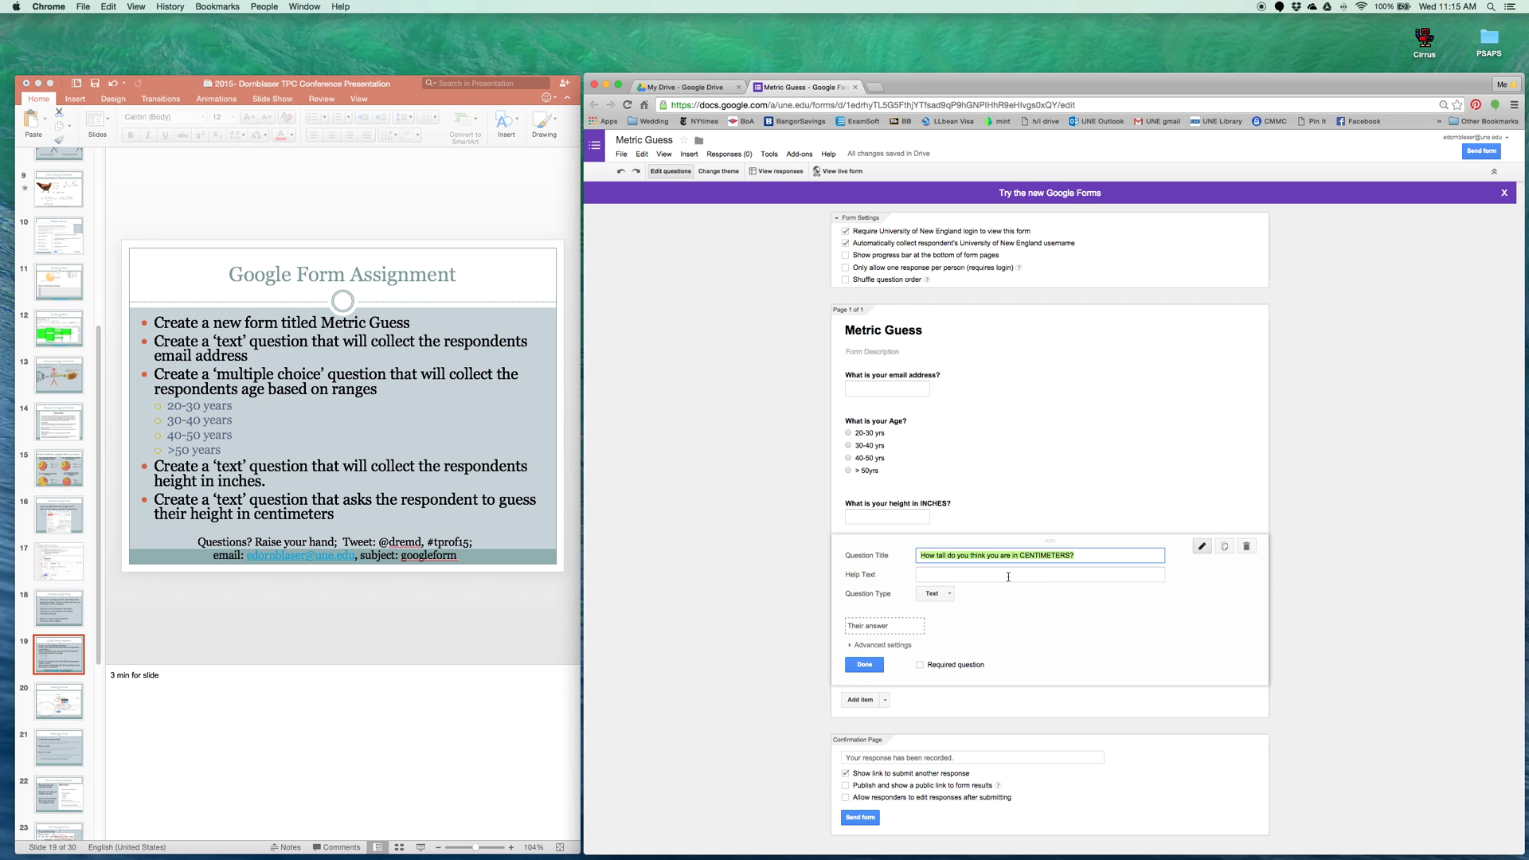
# In PowerPoint, go to slide 20, Sharing the Form
pyautogui.click(58, 634)
pyautogui.click(67, 702)
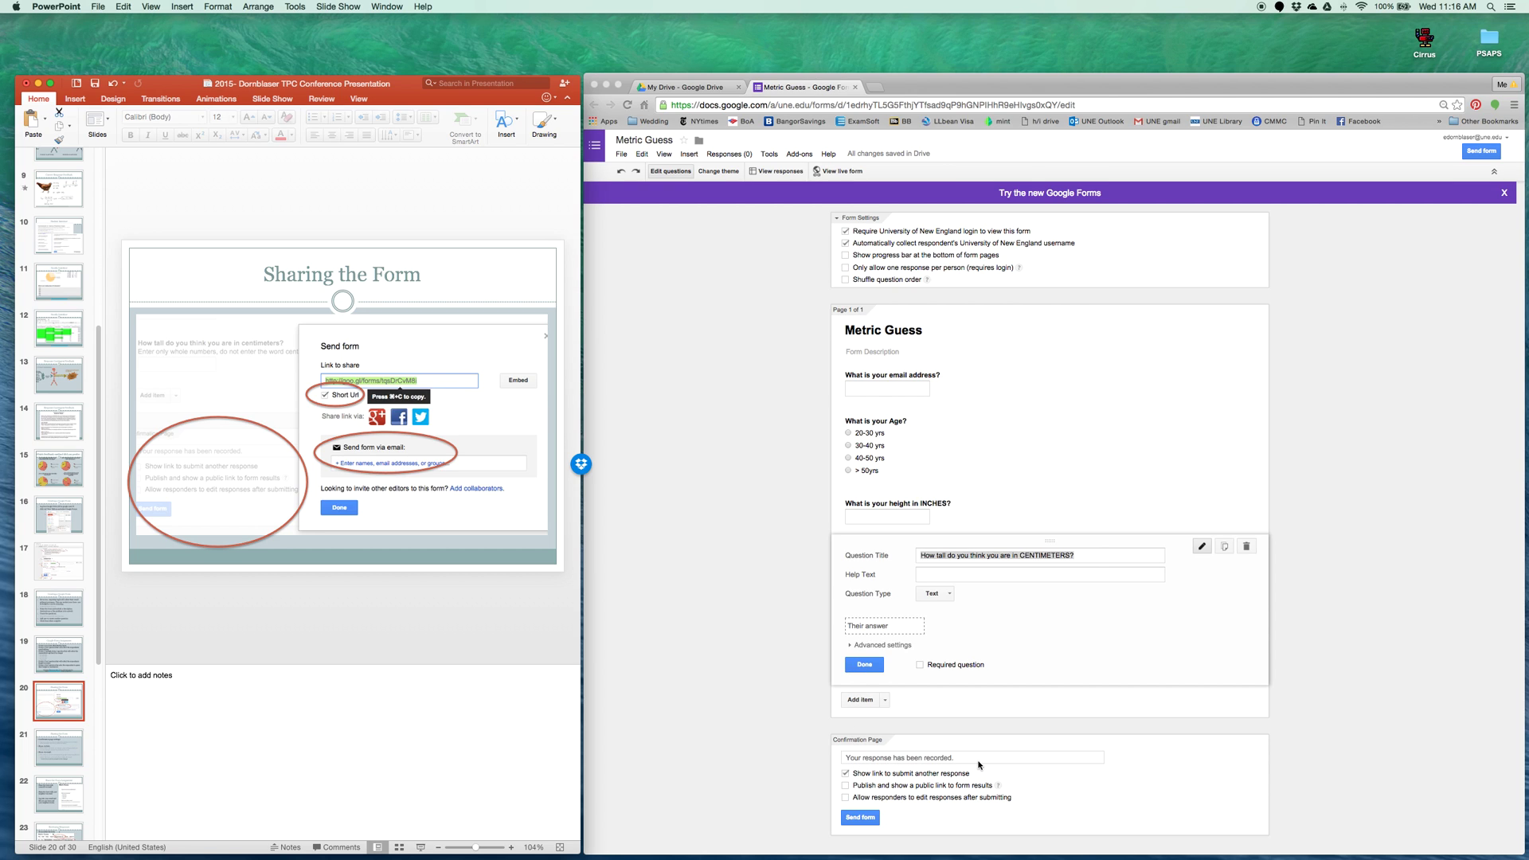
# Uncheck 'Show link to submit another response' on the confirmation page
pyautogui.click(846, 777)
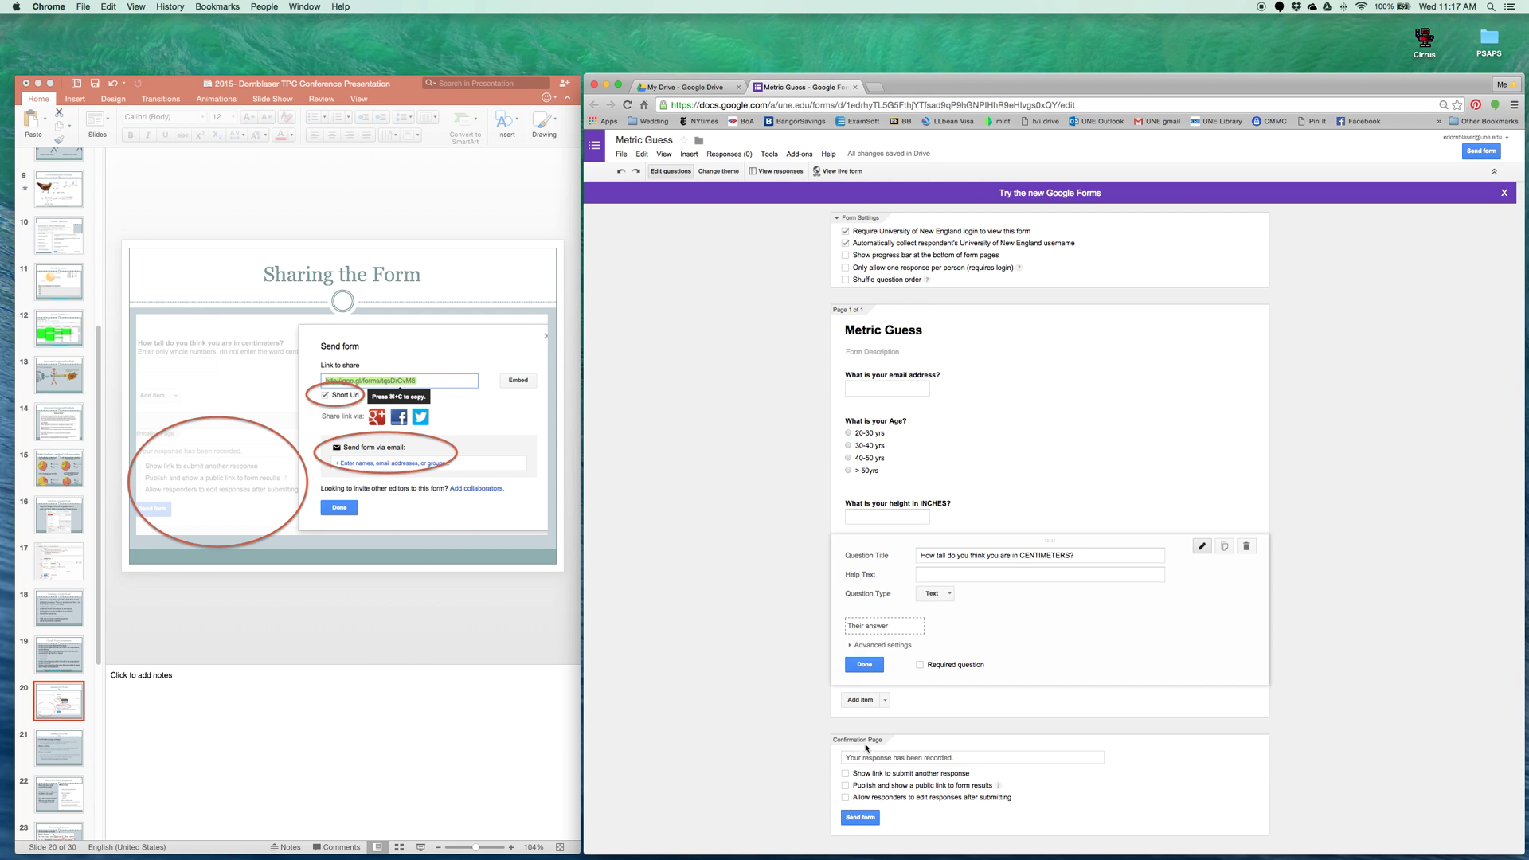
# Open Send form, then enter and clear 'COP CALSS' in the email recipients field
pyautogui.click(860, 817)
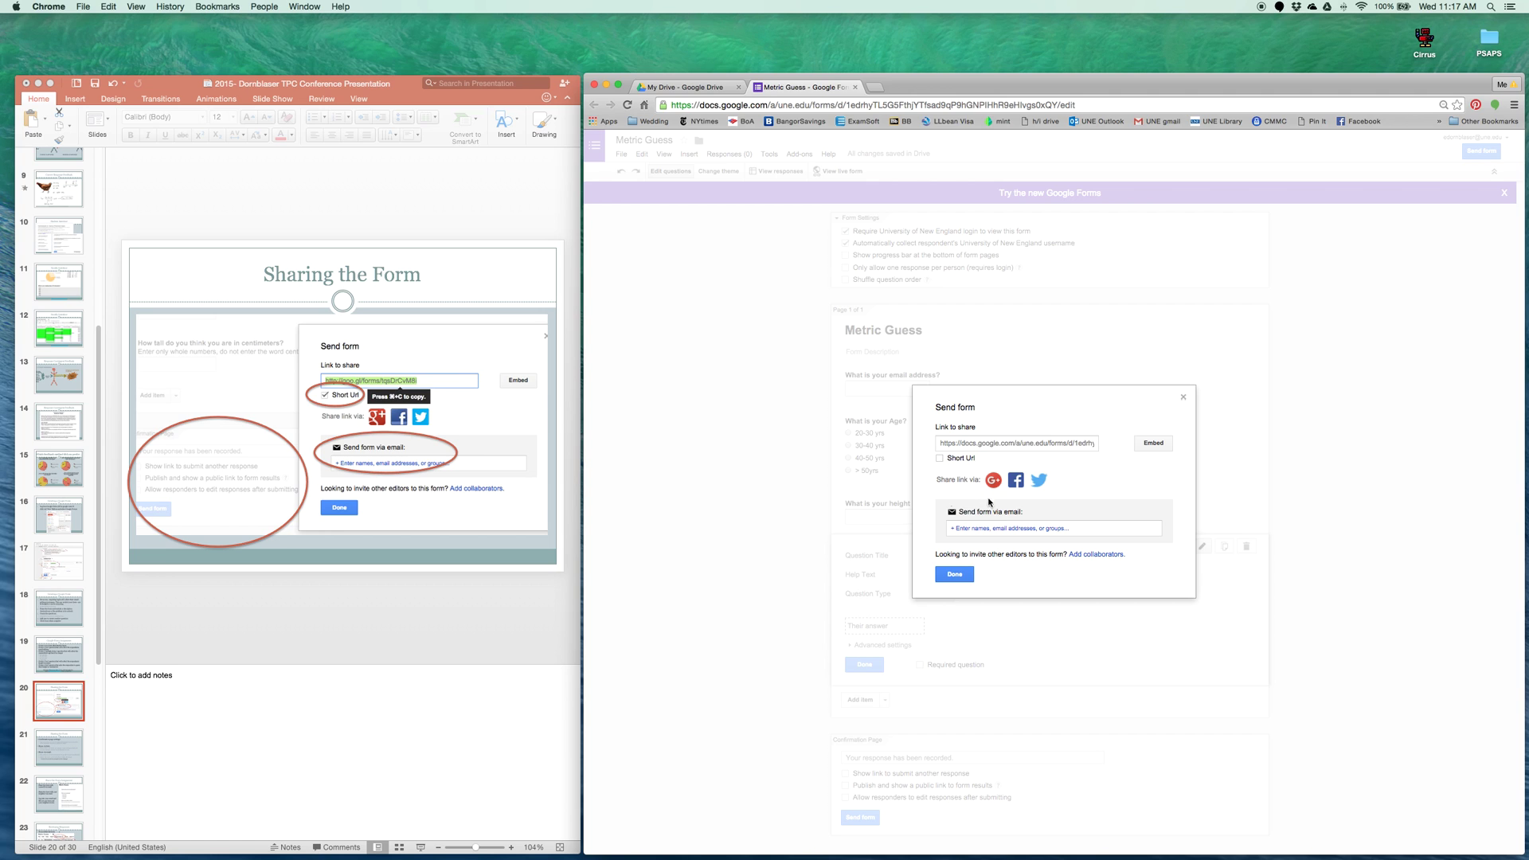
pyautogui.click(1002, 526)
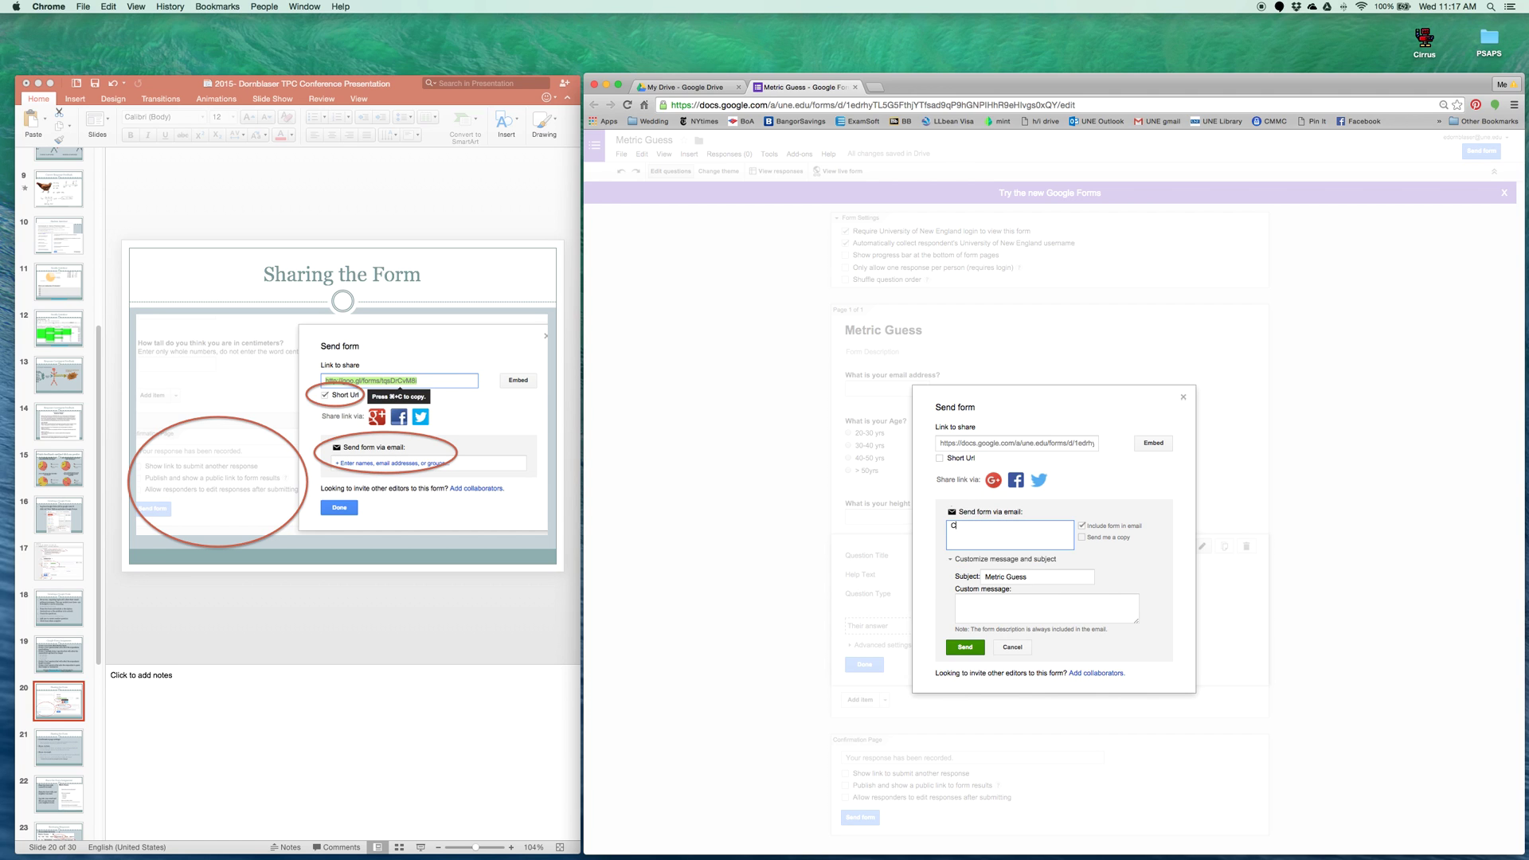
pyautogui.write('COP CAL')
pyautogui.write('SS')
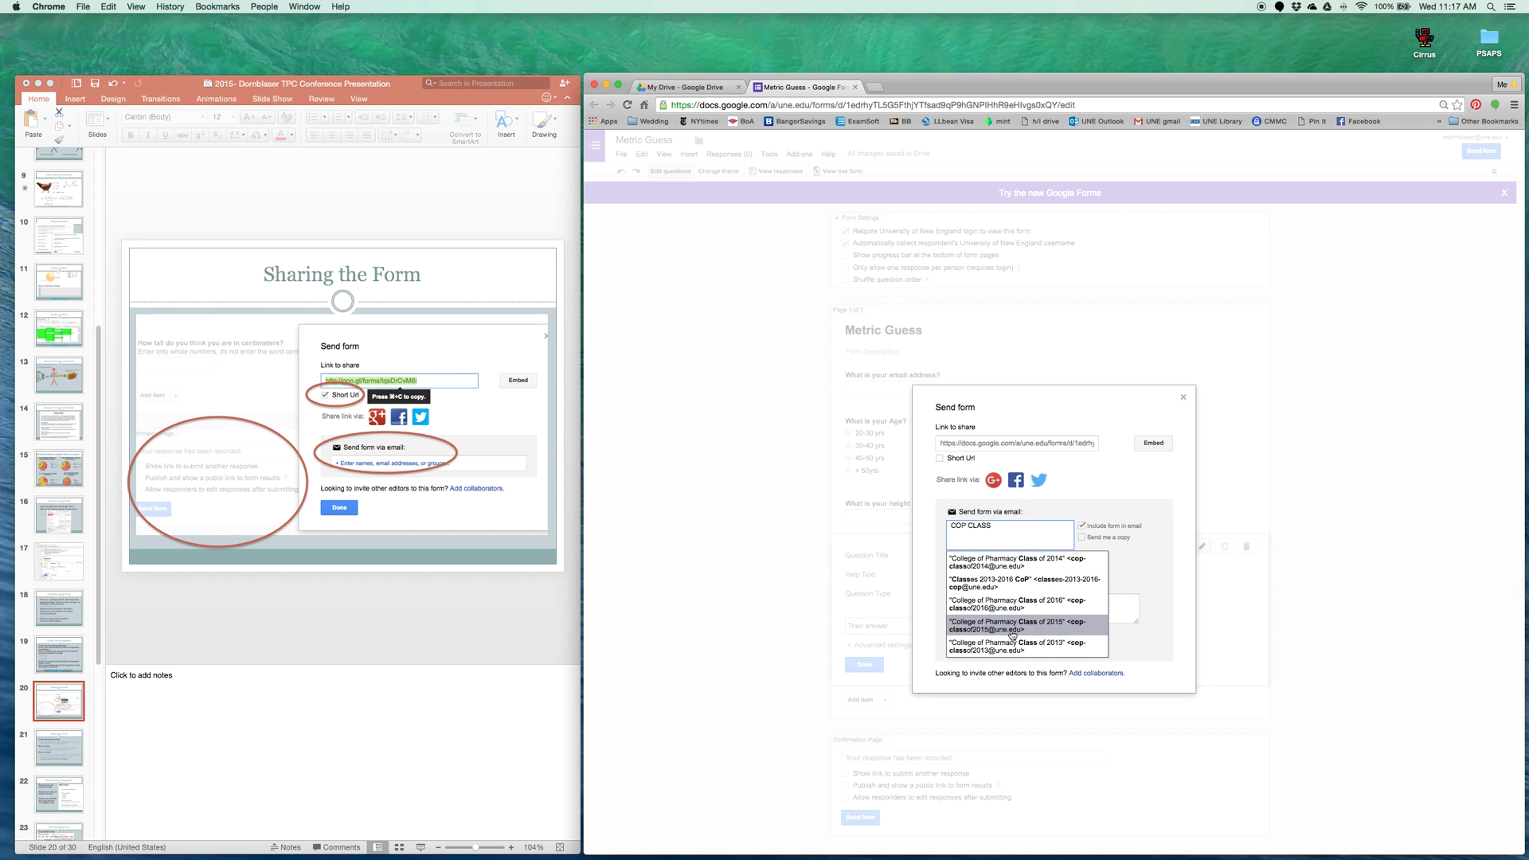
pyautogui.moveTo(1033, 534); pyautogui.dragTo(946, 526)
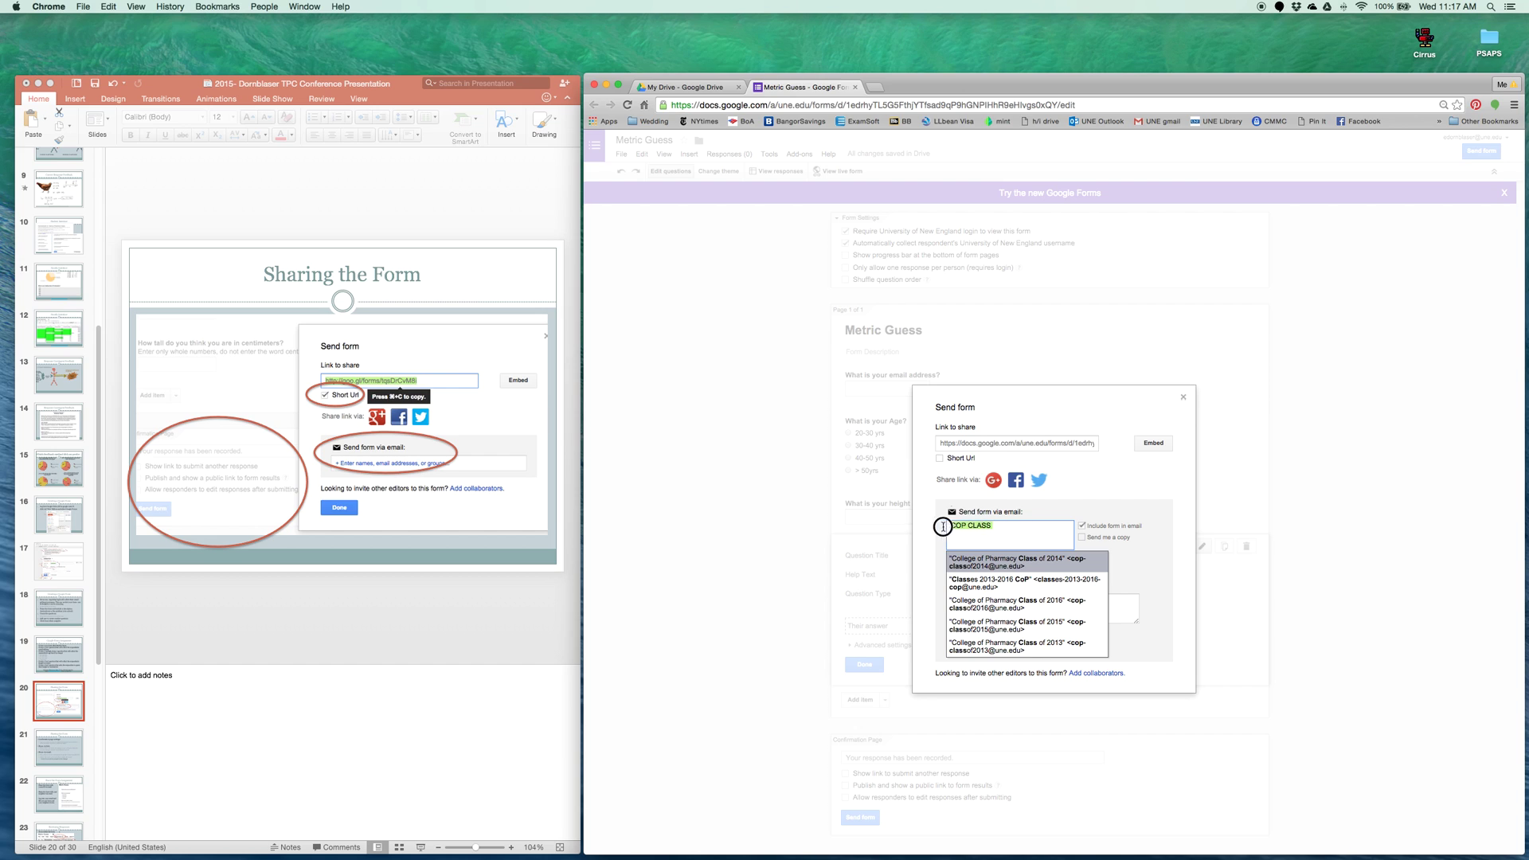
pyautogui.press('BackSpace')
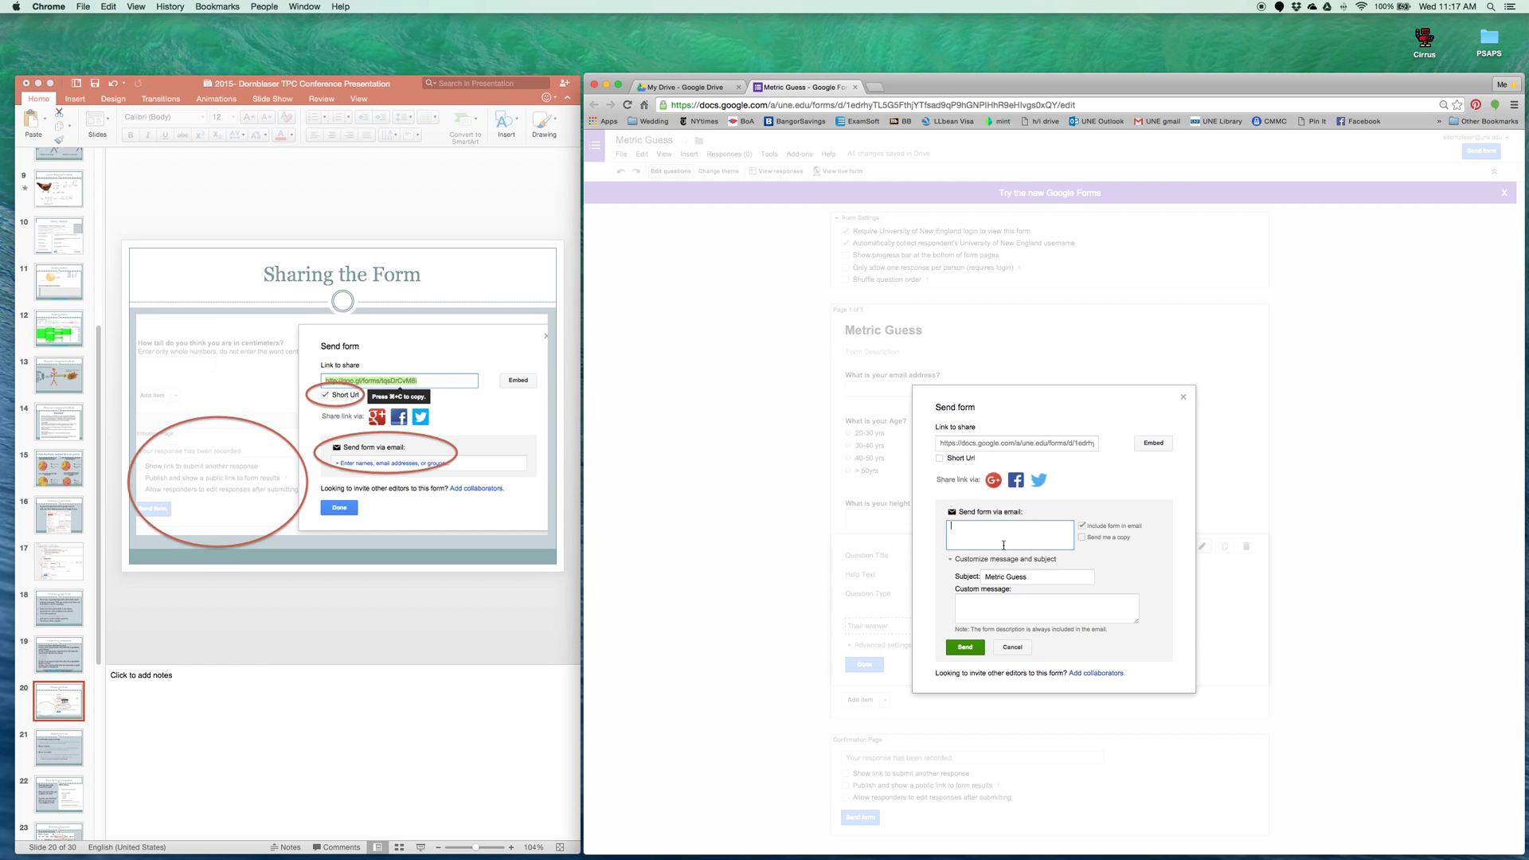
# Switch to the short goo.gl share link, select it for copying, and close Send form
pyautogui.click(940, 459)
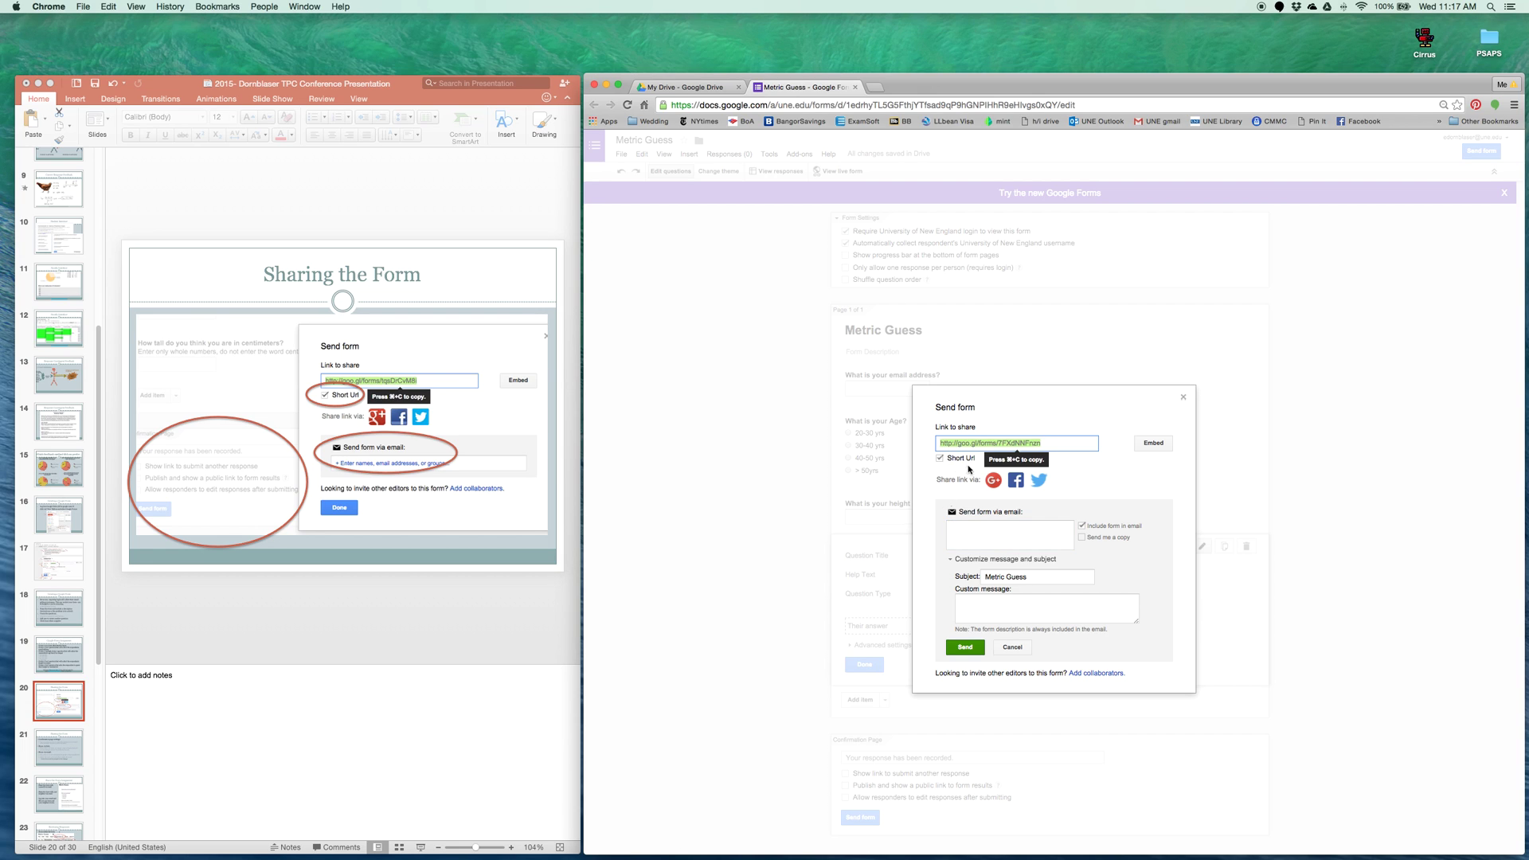
pyautogui.click(941, 458)
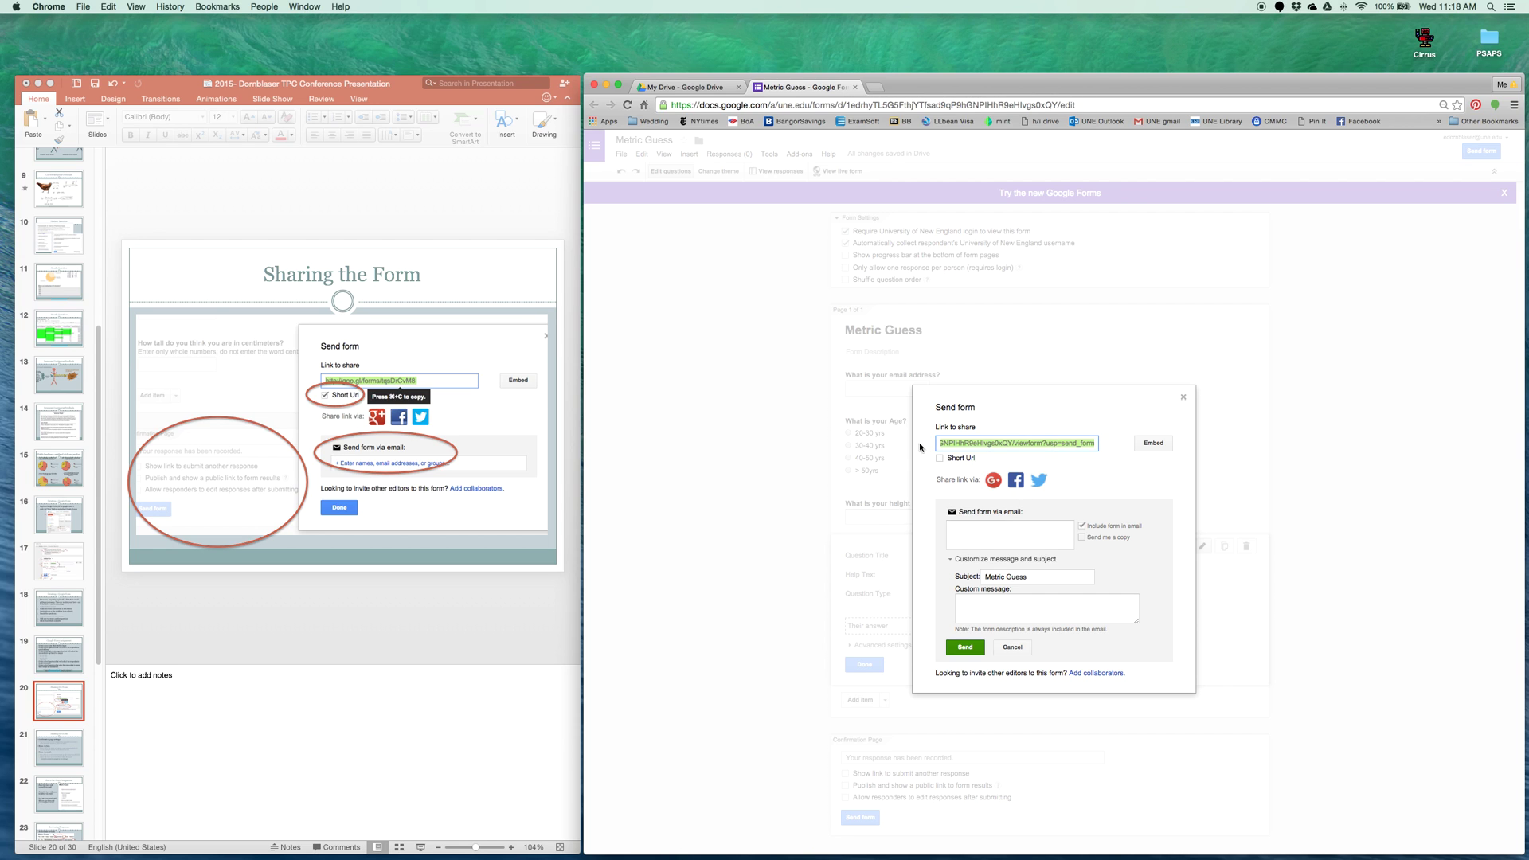
pyautogui.click(940, 459)
pyautogui.click(1088, 442)
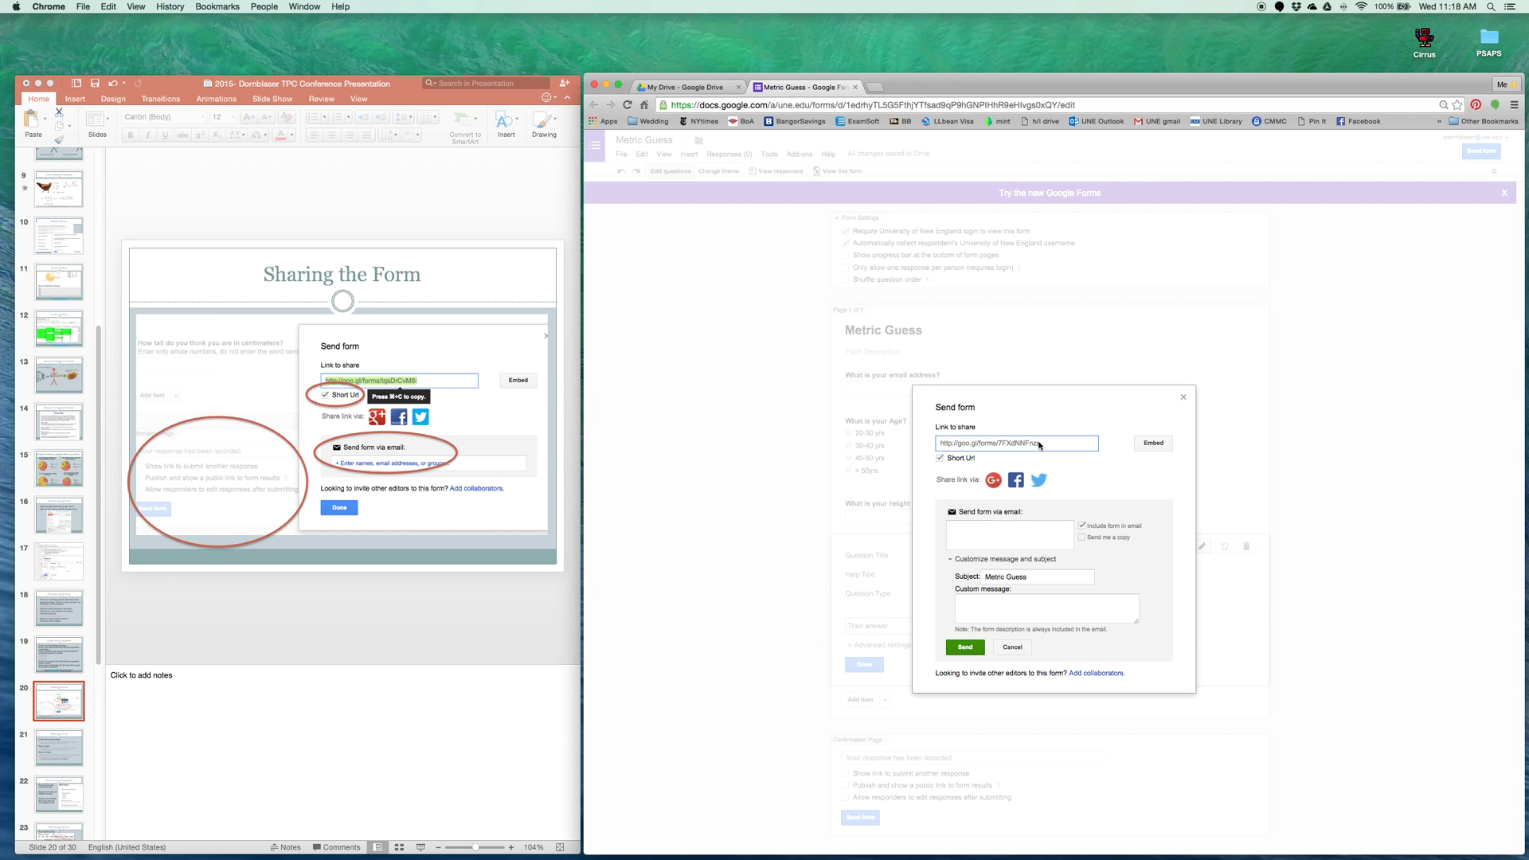
pyautogui.click(1013, 443)
pyautogui.press('super+c')
pyautogui.click(1012, 647)
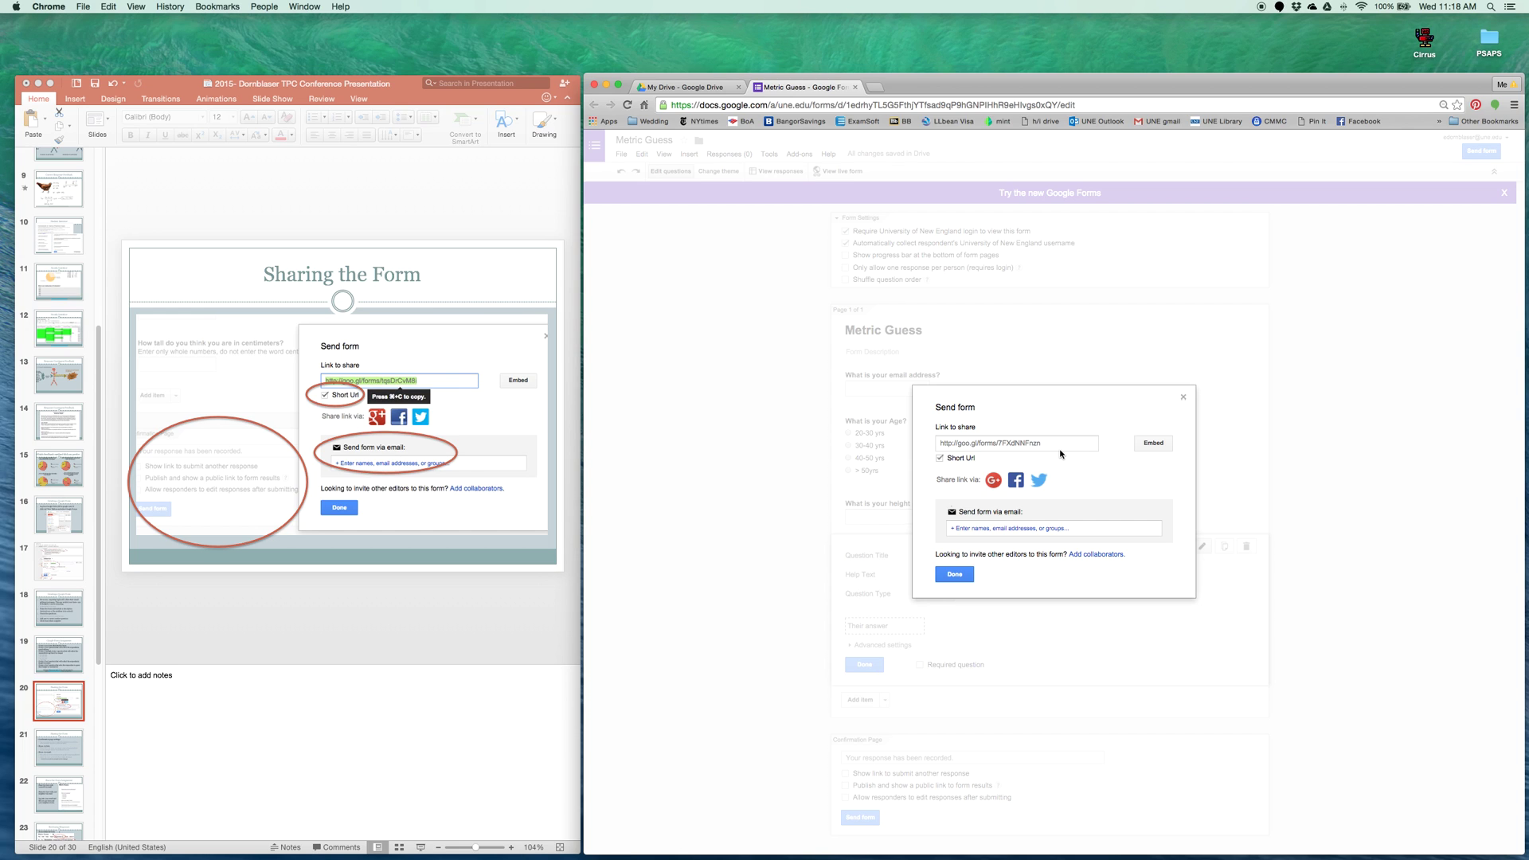
pyautogui.click(1184, 395)
# Finish the CENTIMETERS question and advance the slides to slide 22, 'Share the Form Assignment'
pyautogui.click(865, 665)
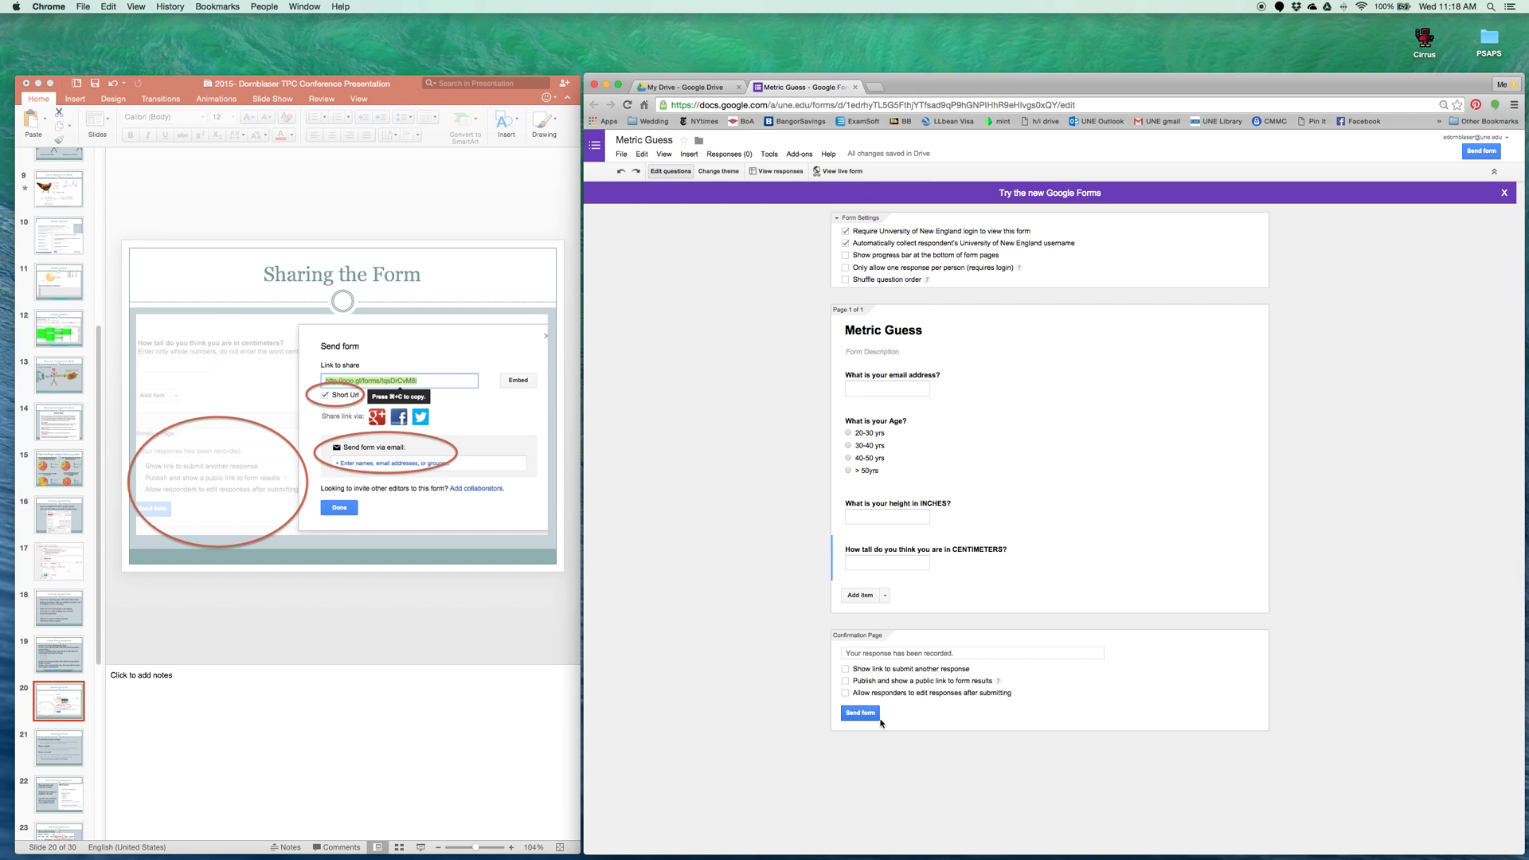
pyautogui.click(79, 750)
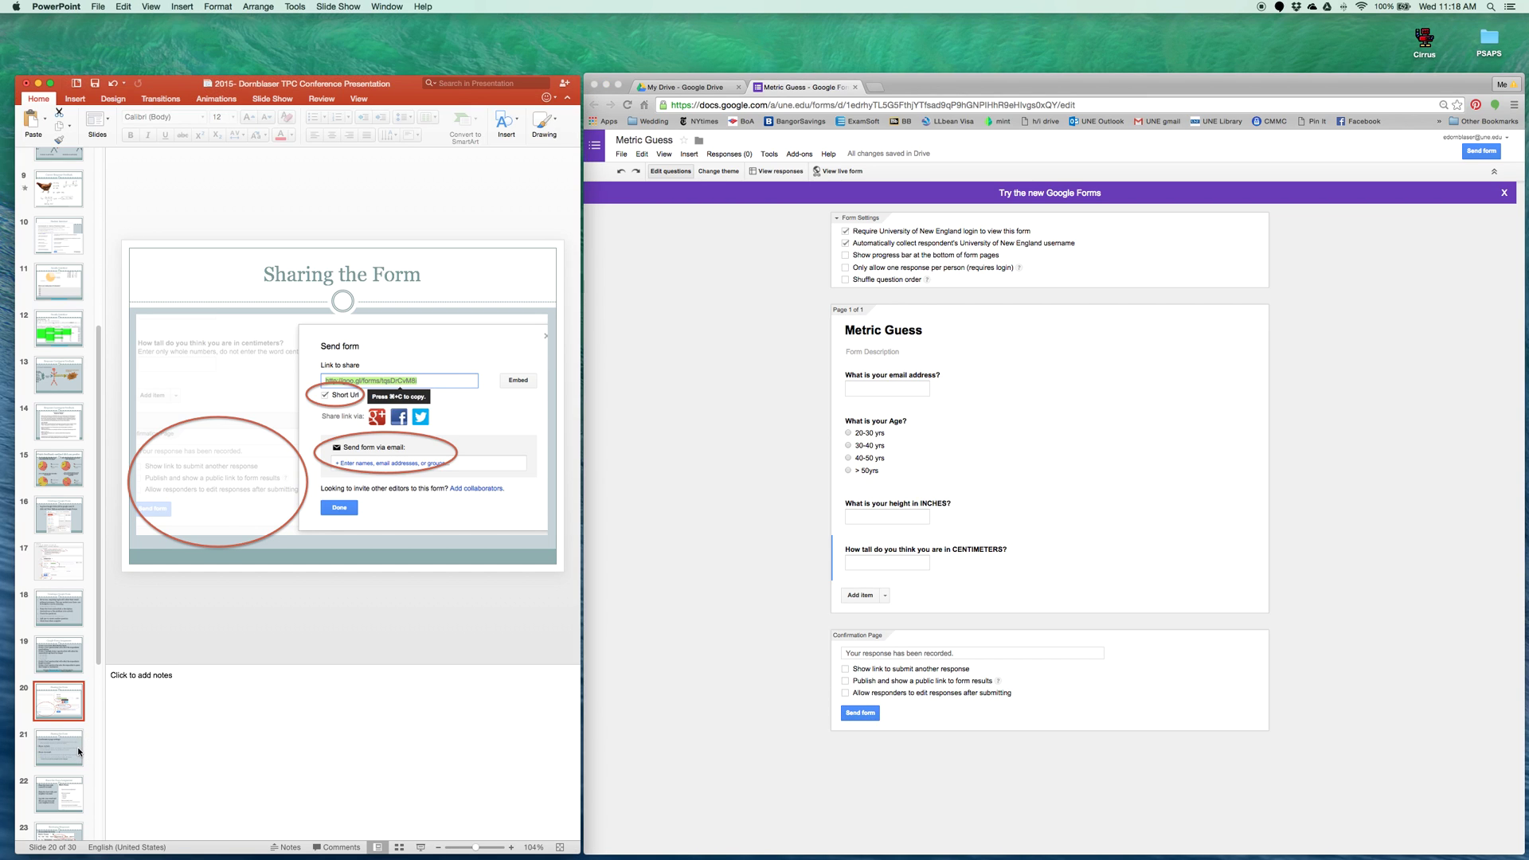
pyautogui.click(78, 750)
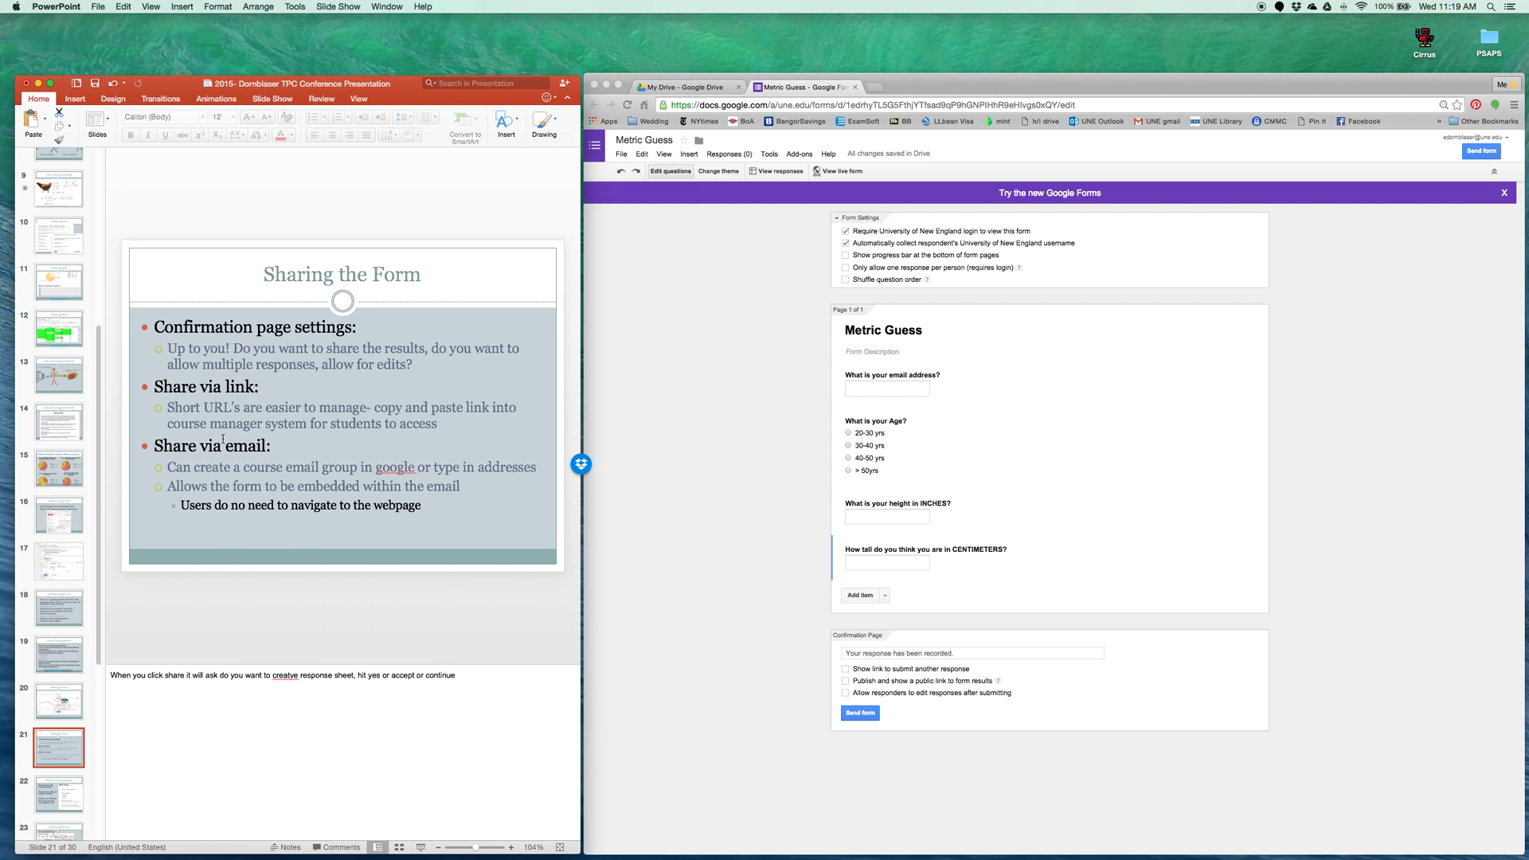
pyautogui.scroll(-4, 92, 638)
pyautogui.click(50, 642)
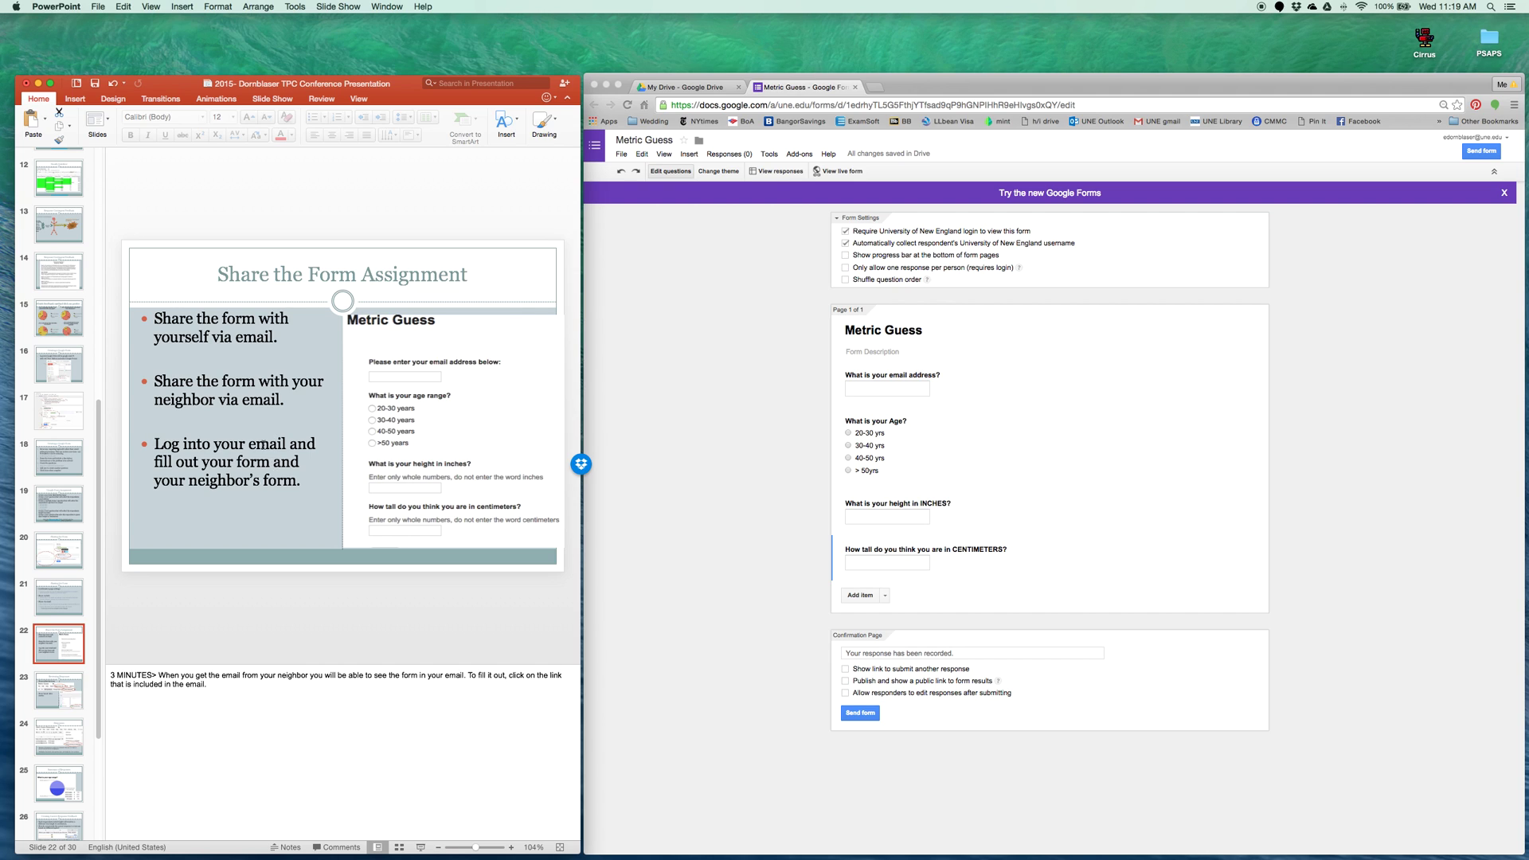
# Load the live Metric Guess form in a new Chrome tab from its copied goo.gl short link
pyautogui.click(874, 88)
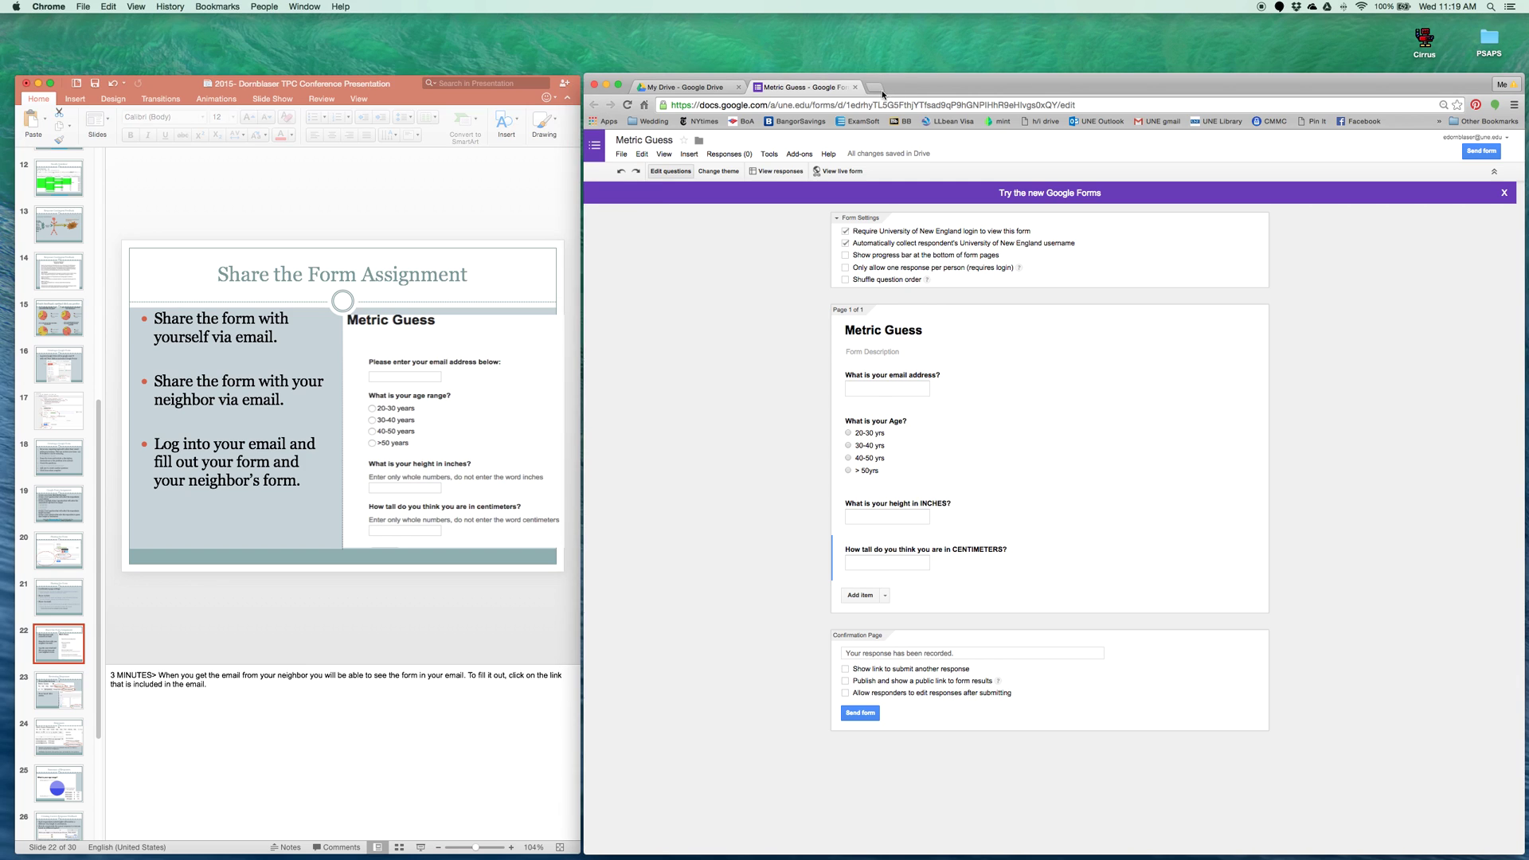
pyautogui.click(873, 88)
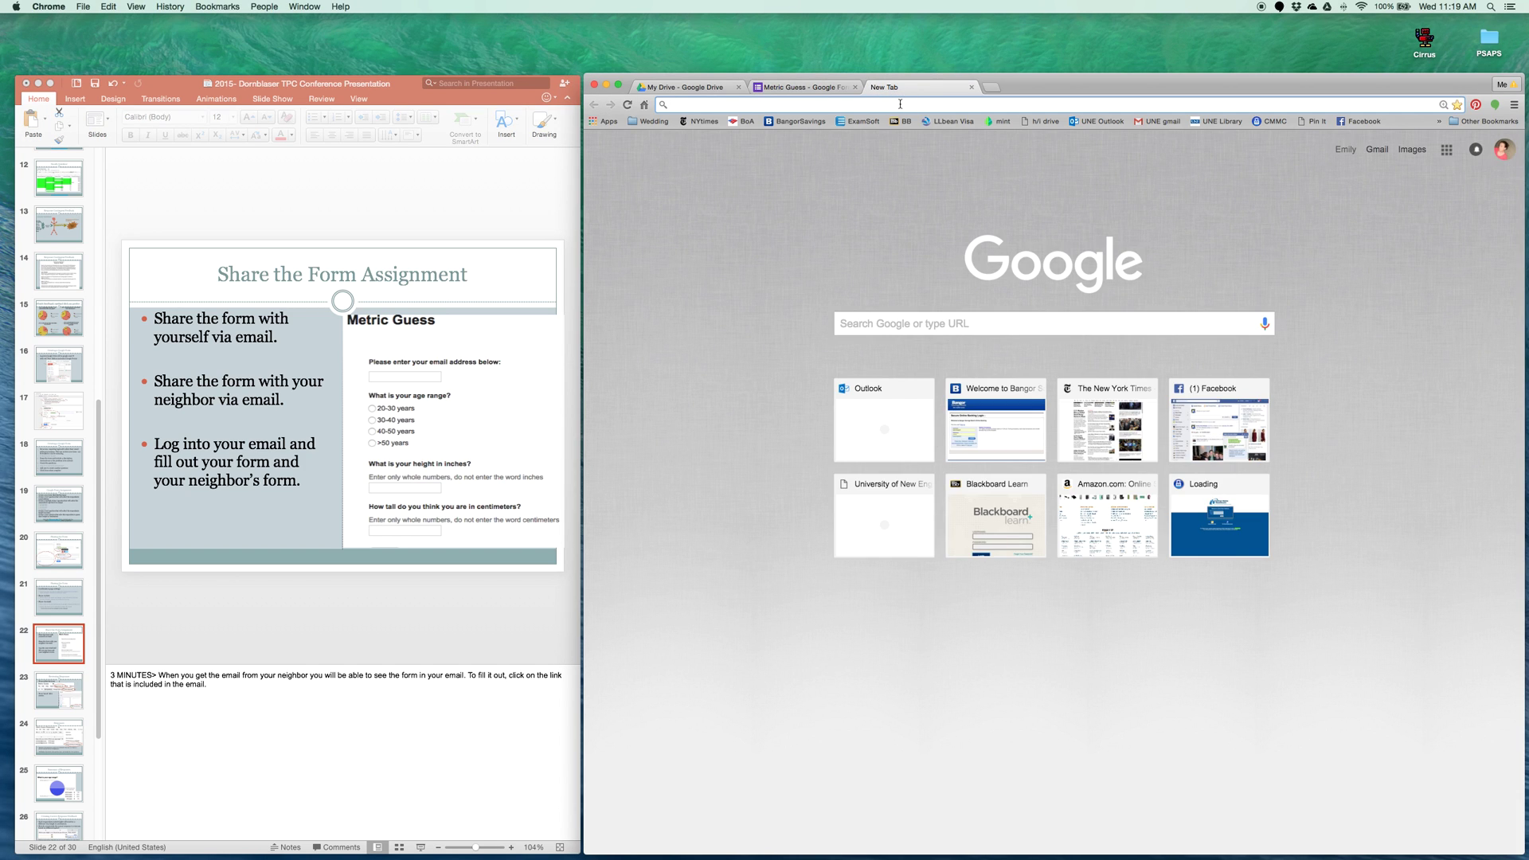
pyautogui.press('super+v')
pyautogui.press('Return')
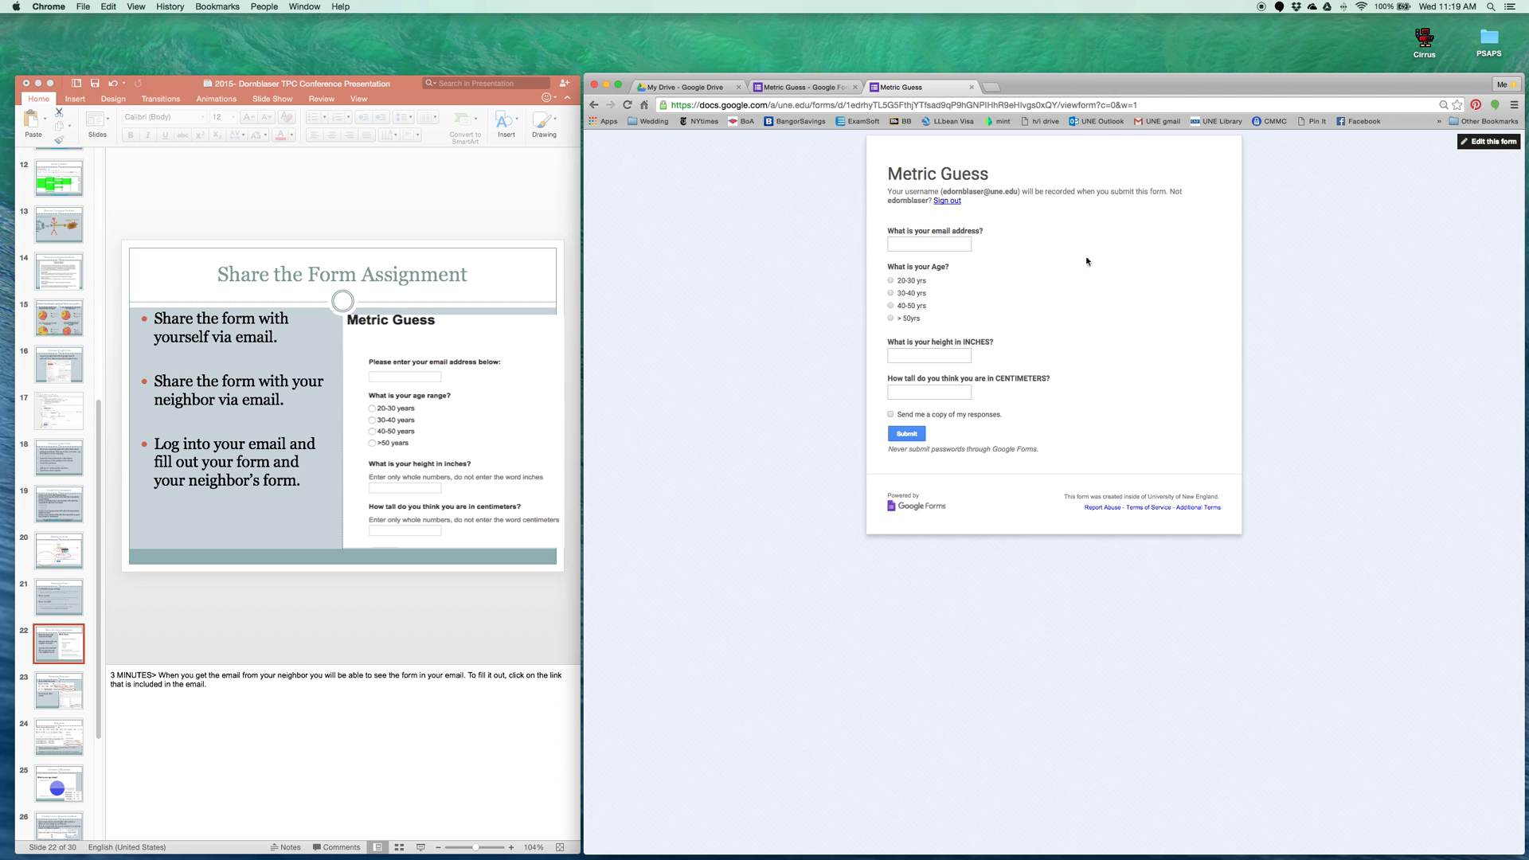
# Submit a test response with an email address, 30-40 yrs and 60 inches, then show the 'Reviewing Responses' slide
pyautogui.click(892, 242)
pyautogui.click(891, 293)
pyautogui.click(928, 352)
pyautogui.write('60')
pyautogui.press('Tab')
pyautogui.click(907, 434)
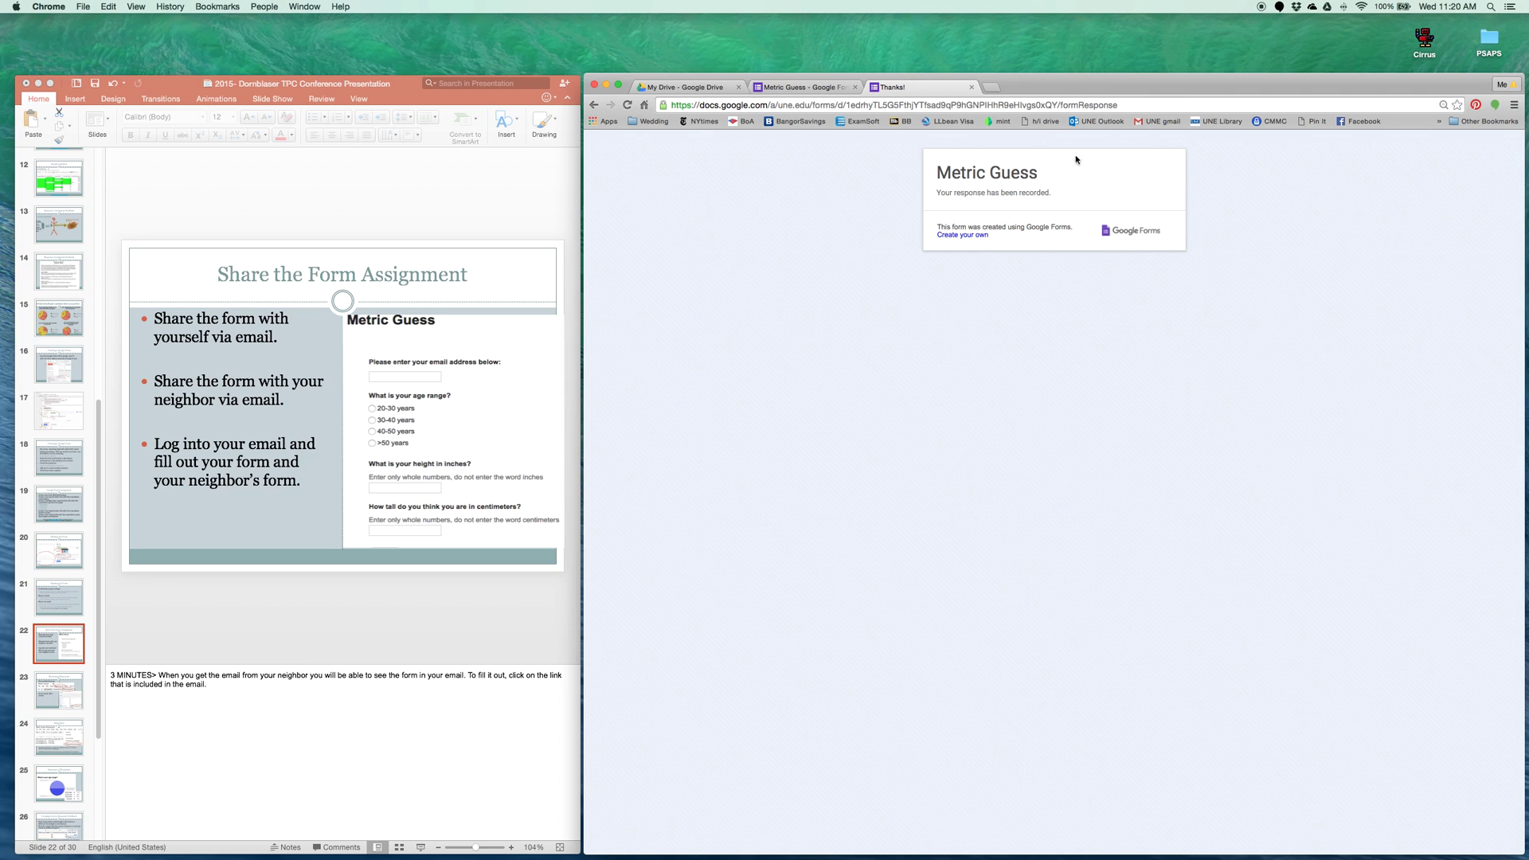
pyautogui.click(59, 702)
pyautogui.click(67, 699)
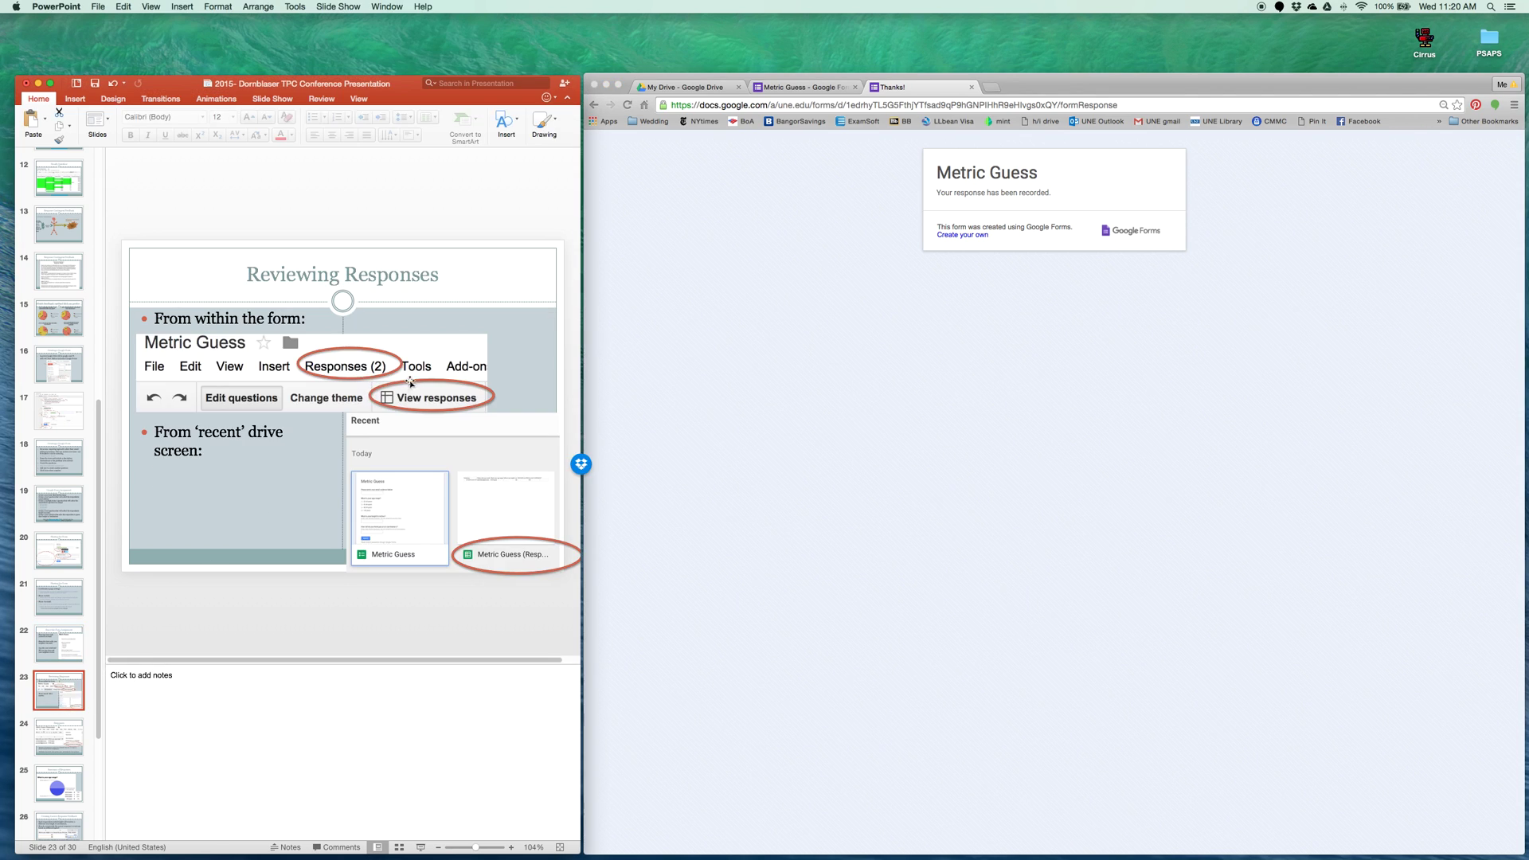